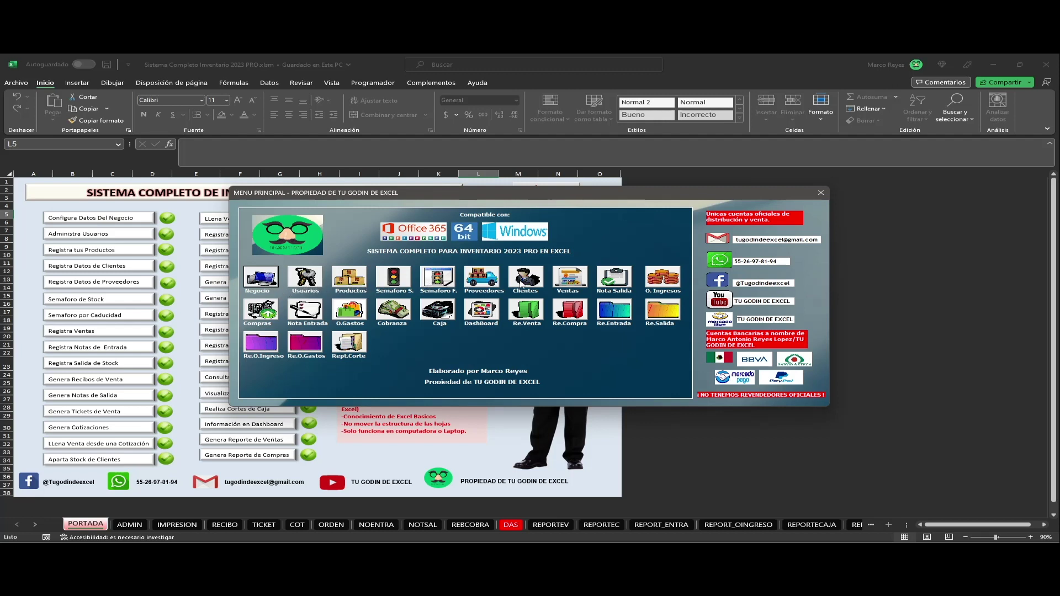
Open and close the sales form and the debtors collection window from the main menu.
left_click(572, 284)
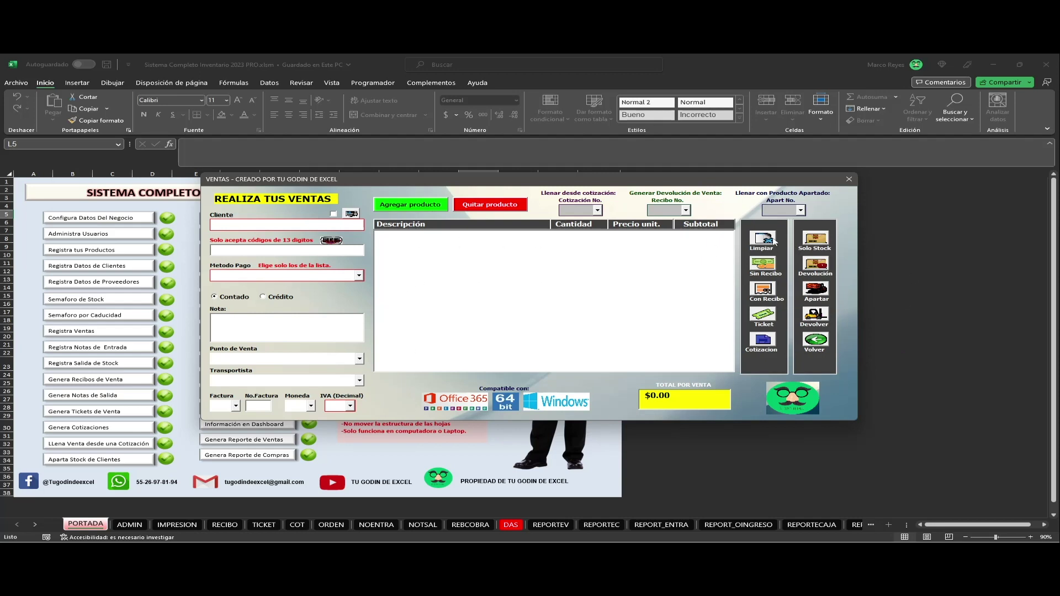
left_click(816, 340)
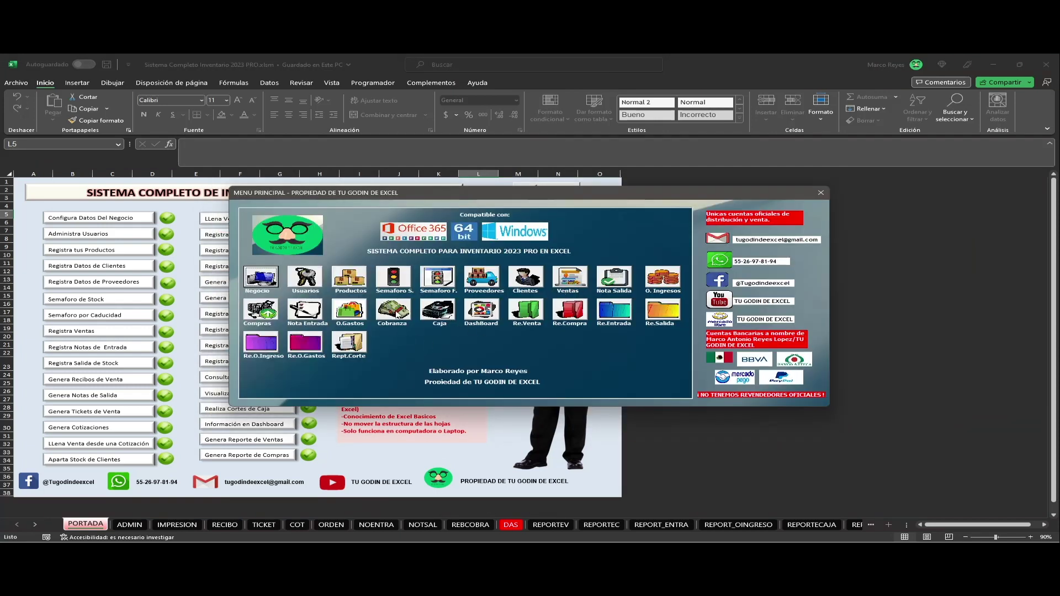
left_click(397, 314)
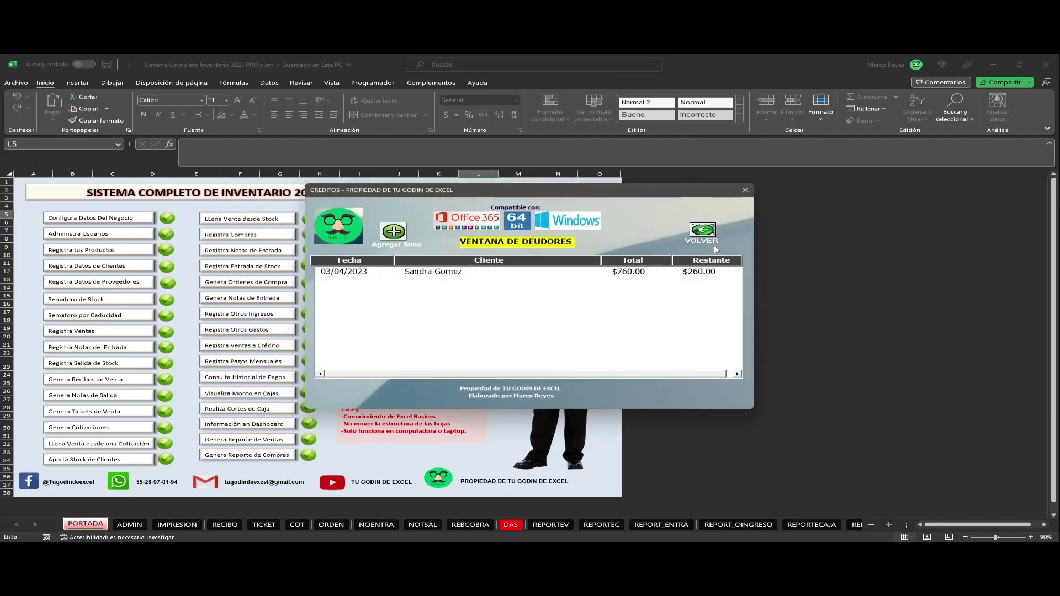
left_click(702, 230)
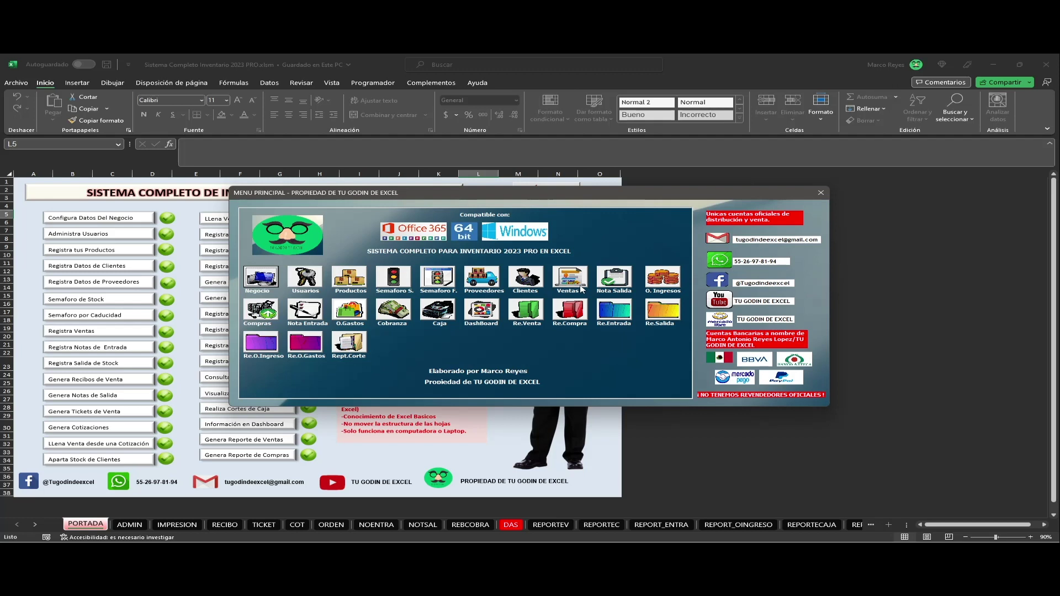
Start an exit note for the general public from warehouse Tlalpan with concept 'Venta de ropa'.
left_click(617, 281)
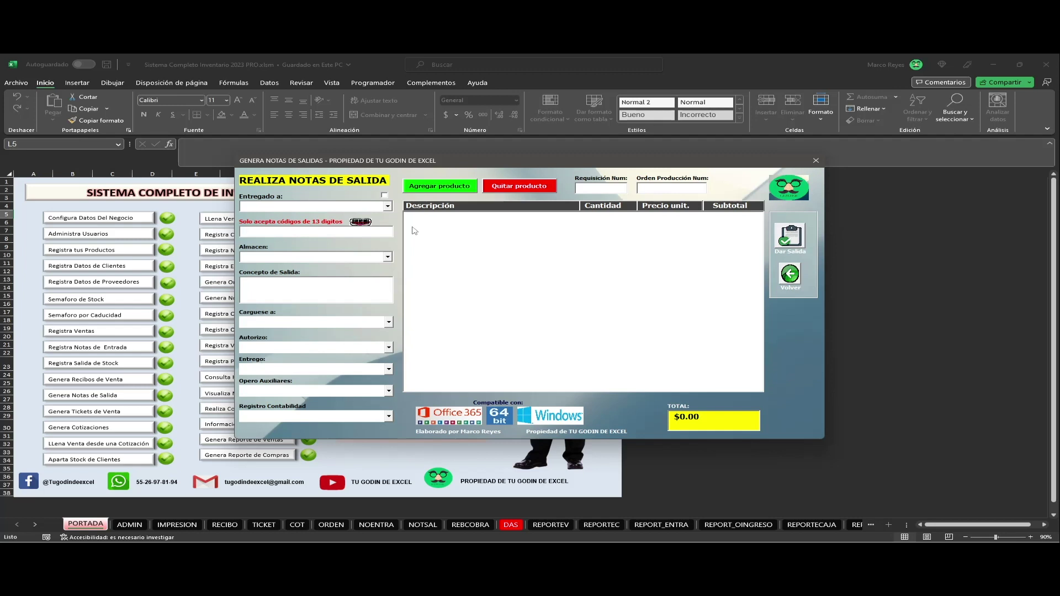
left_click(385, 195)
left_click(387, 257)
left_click(352, 266)
left_click(381, 301)
type("Venta de ropa")
Charge the exit to Contabilidad and choose the authoriser, deliverer, auxiliary and accounting staff.
left_click(389, 322)
left_click(342, 335)
left_click(388, 348)
left_click(352, 357)
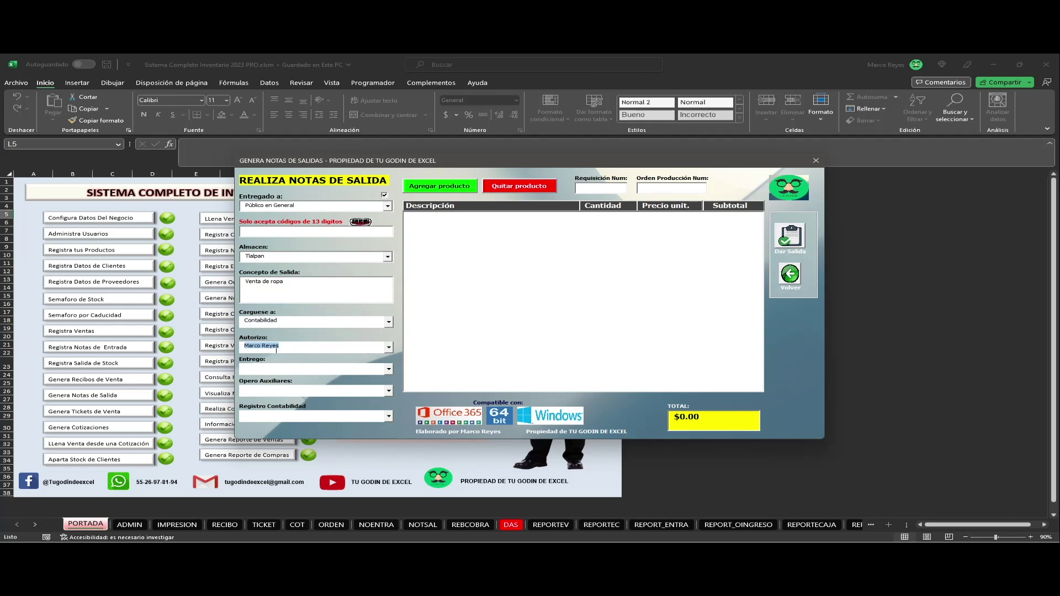
left_click(389, 370)
left_click(289, 378)
left_click(389, 391)
left_click(275, 401)
left_click(389, 417)
left_click(333, 428)
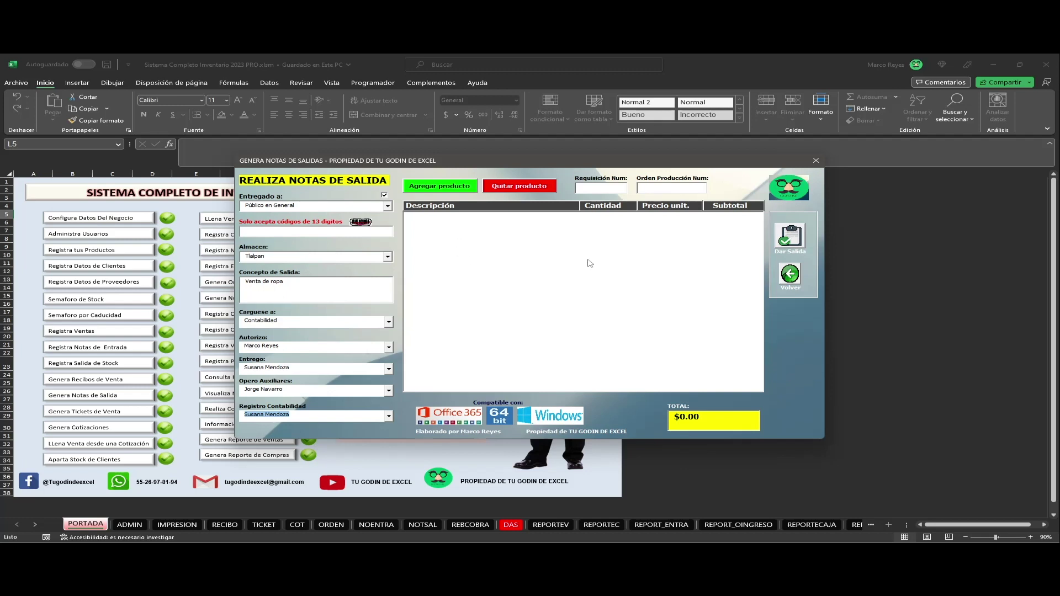
left_click(605, 191)
Set the order numbers to 1 and add the Sudadera Negra Oversize at 380.00.
left_click(678, 189)
type("1")
left_click(439, 188)
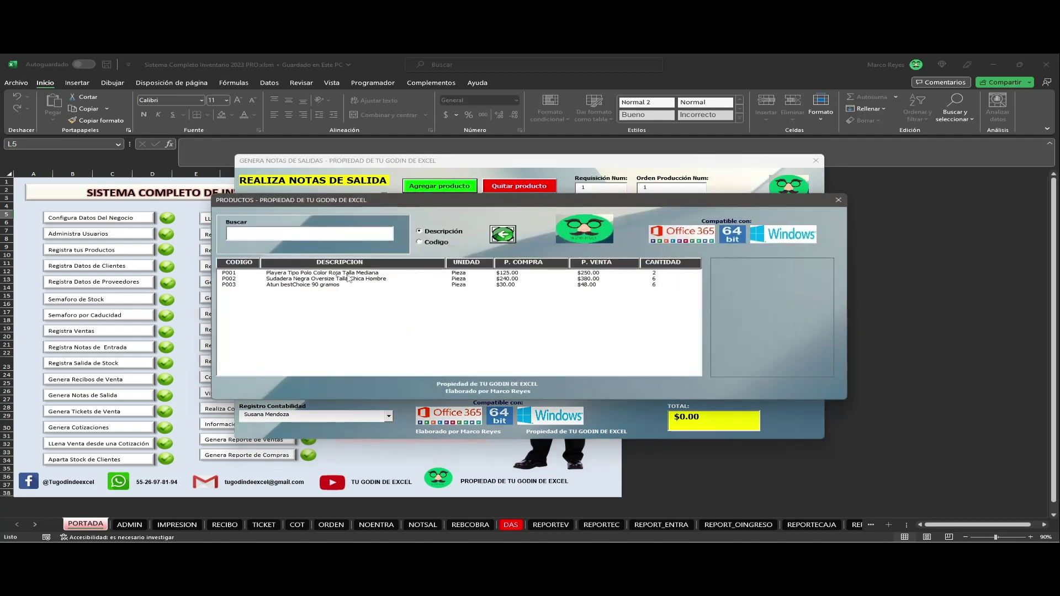
double_click(349, 279)
left_click(530, 373)
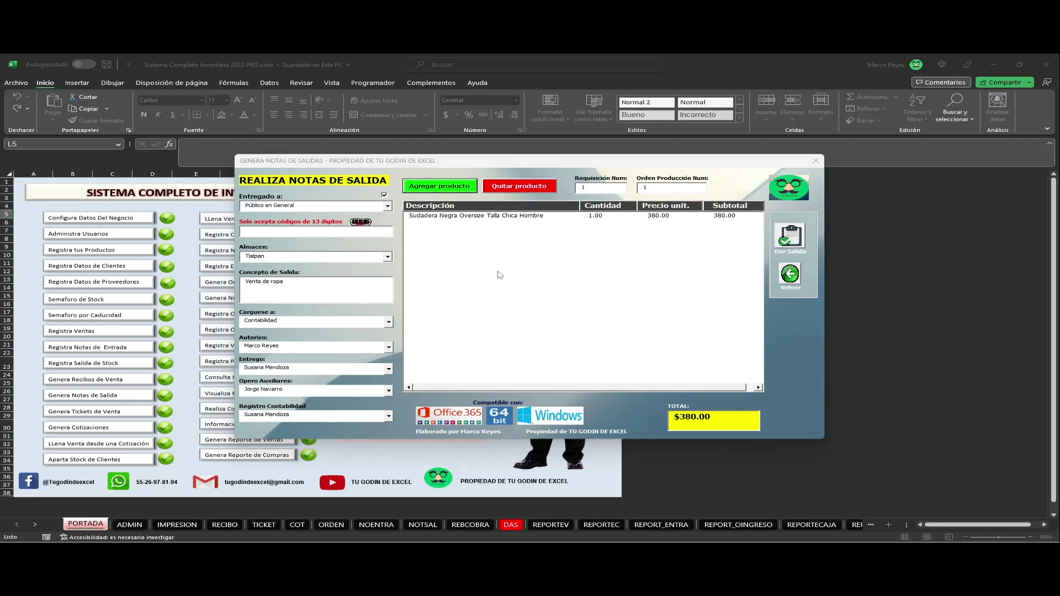
Add the Atun bestChoice tuna at 48.00, bringing the note total to $428.00.
left_click(440, 186)
left_click(369, 285)
double_click(370, 285)
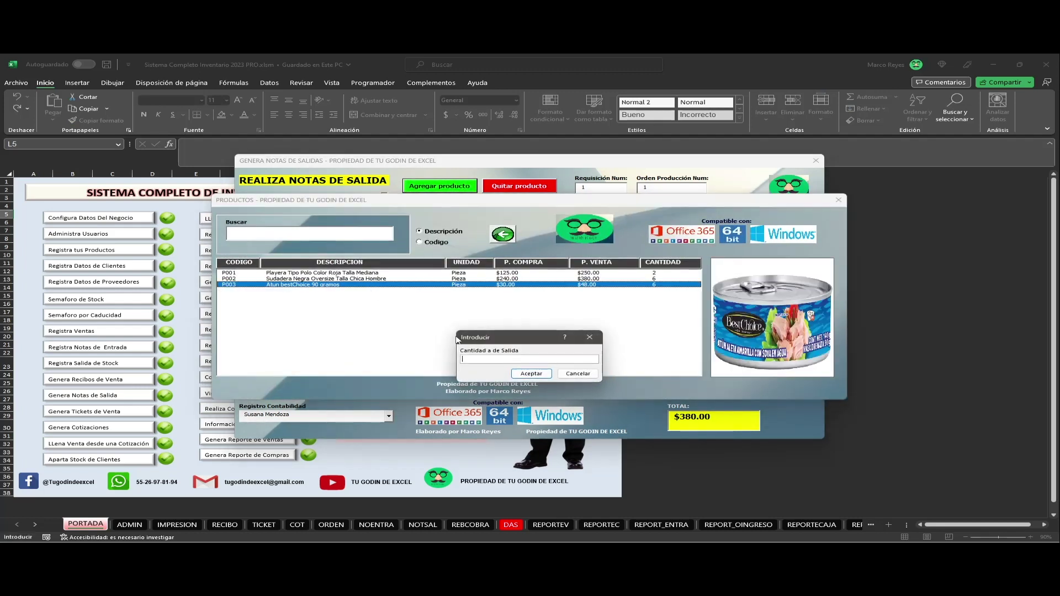
type("1")
left_click(531, 373)
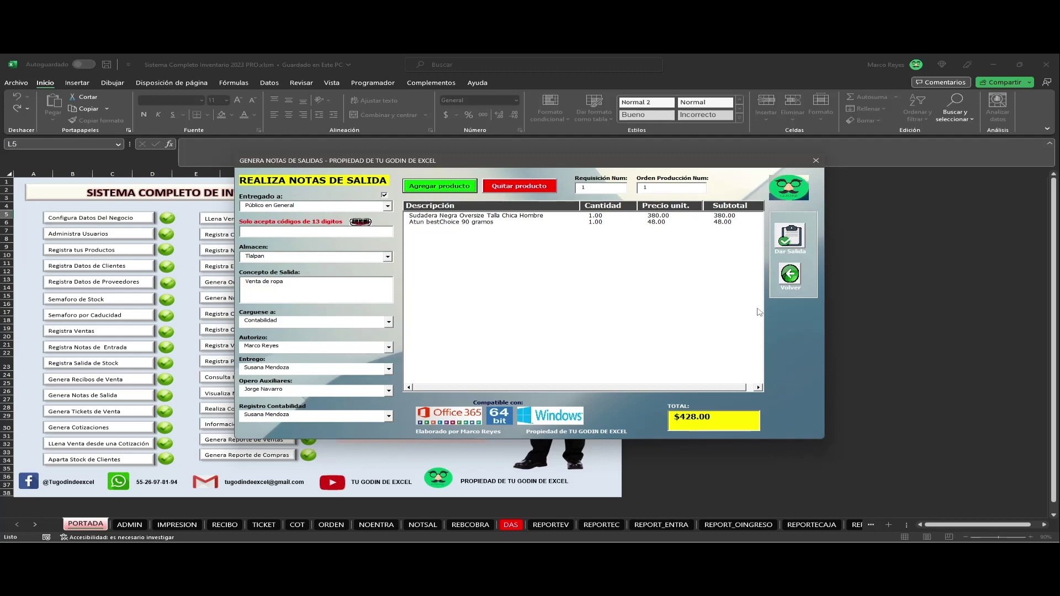
Set the note's recipient to Sucursal 2 instead of Sucursal 1.
left_click(387, 206)
left_click(309, 222)
left_click(388, 206)
left_click(360, 227)
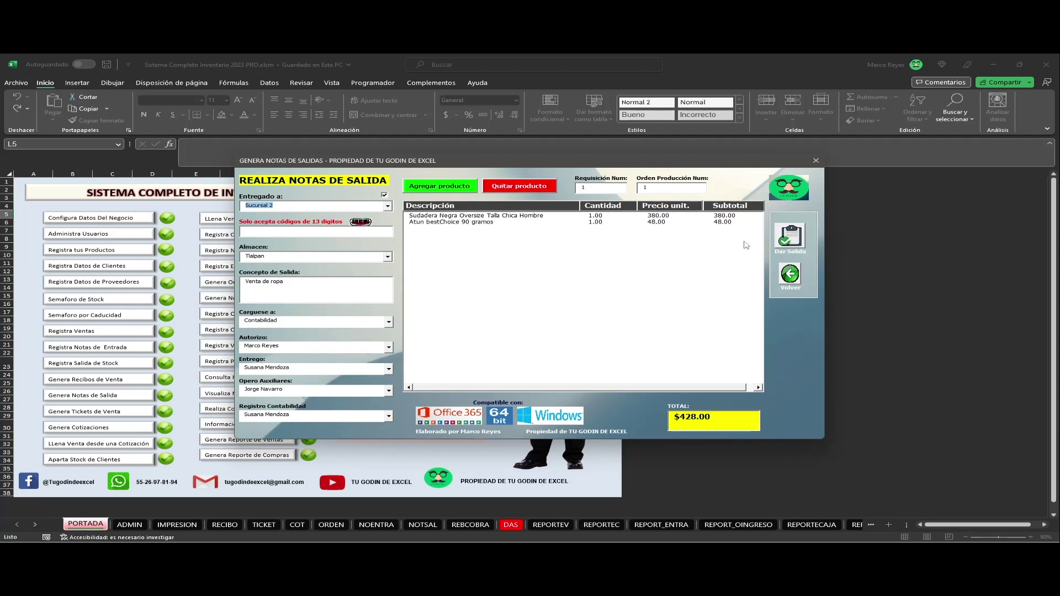
Issue the exit note as a PDF without printing, then close the form.
left_click(791, 241)
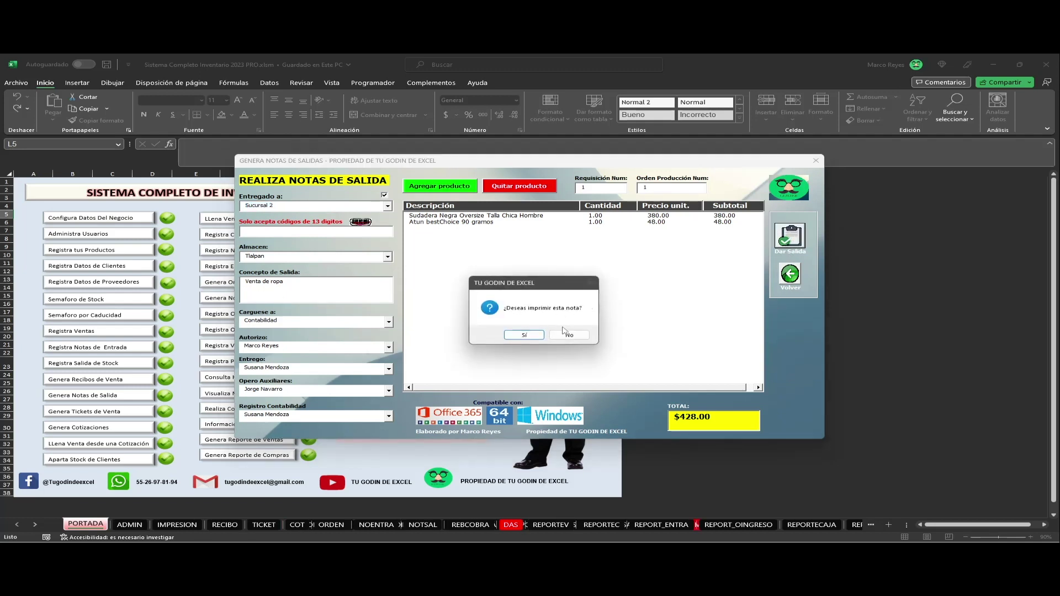
left_click(565, 335)
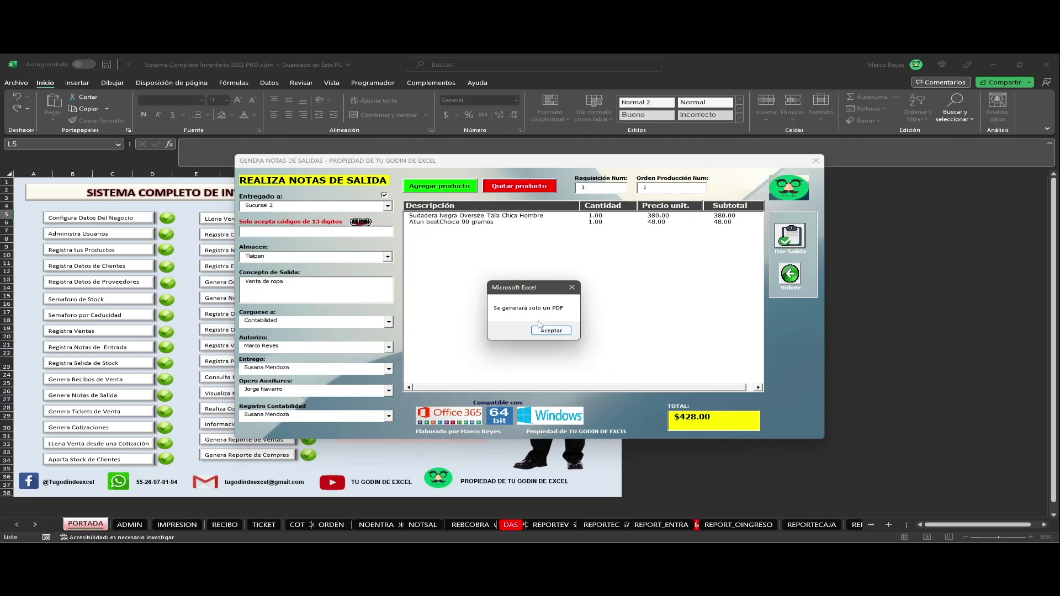
left_click(548, 331)
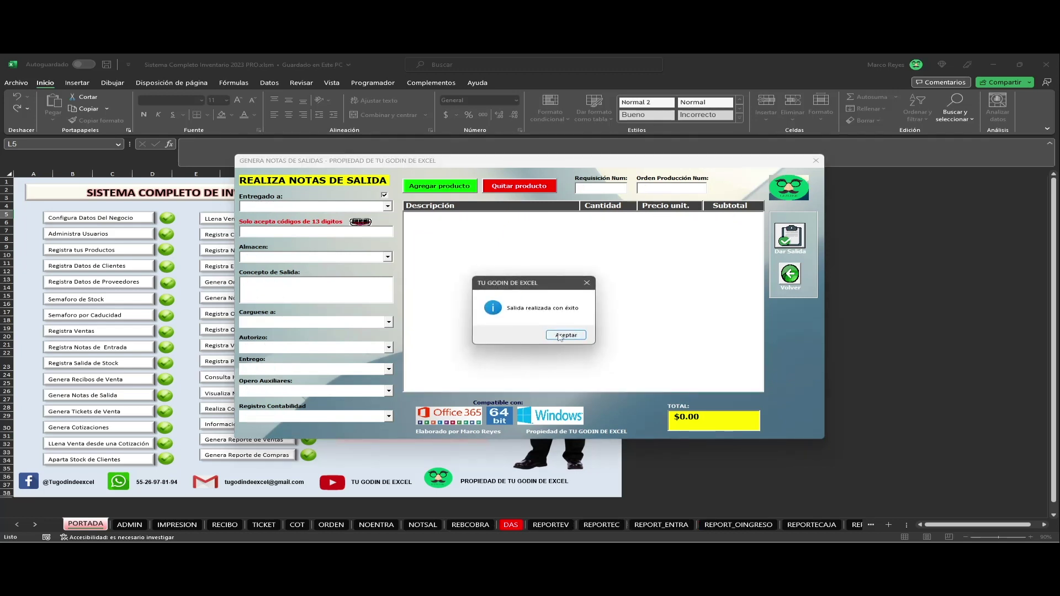
left_click(562, 337)
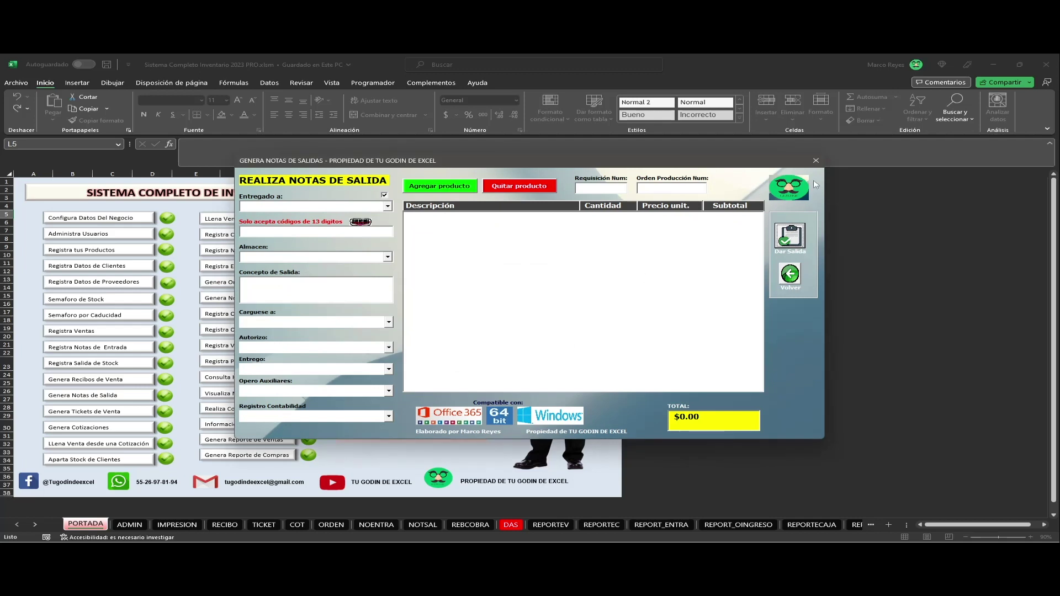
left_click(816, 161)
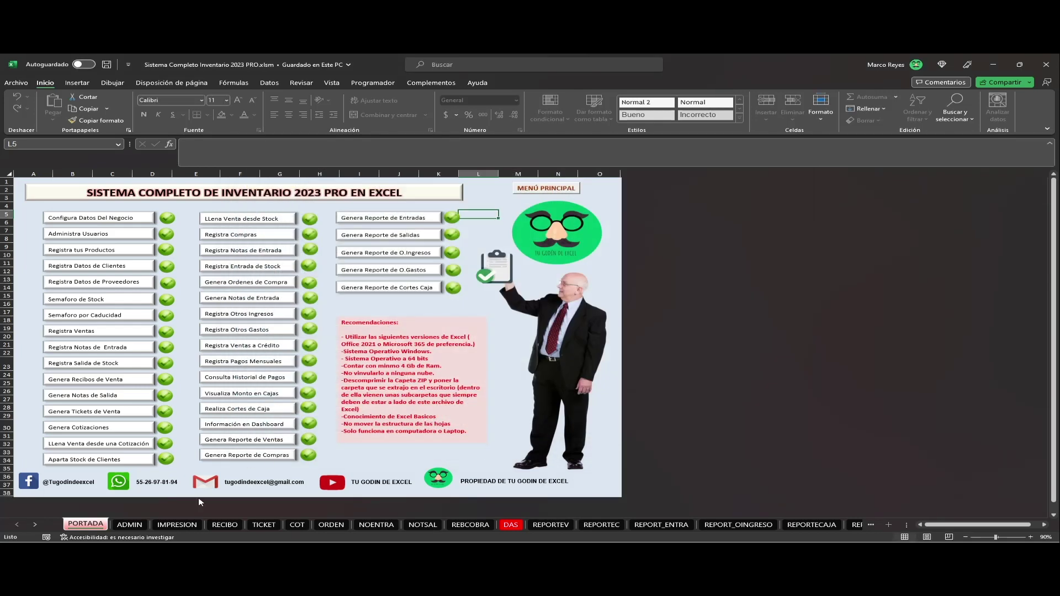
View the NOTSAL sheet and check the Tlalpan warehouse value in cell H3.
left_click(421, 526)
left_click(442, 185)
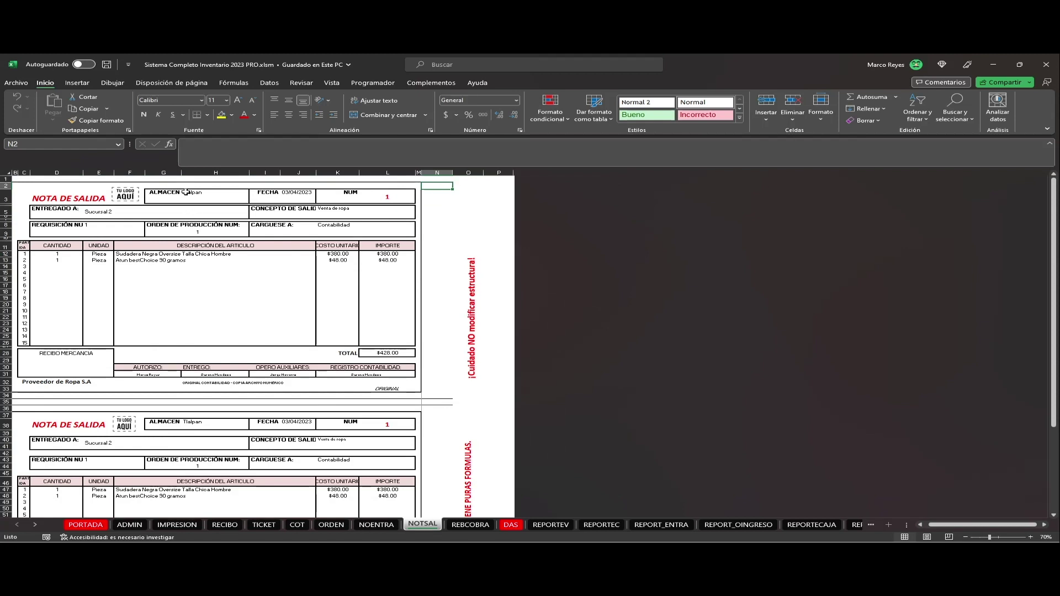
left_click(206, 197)
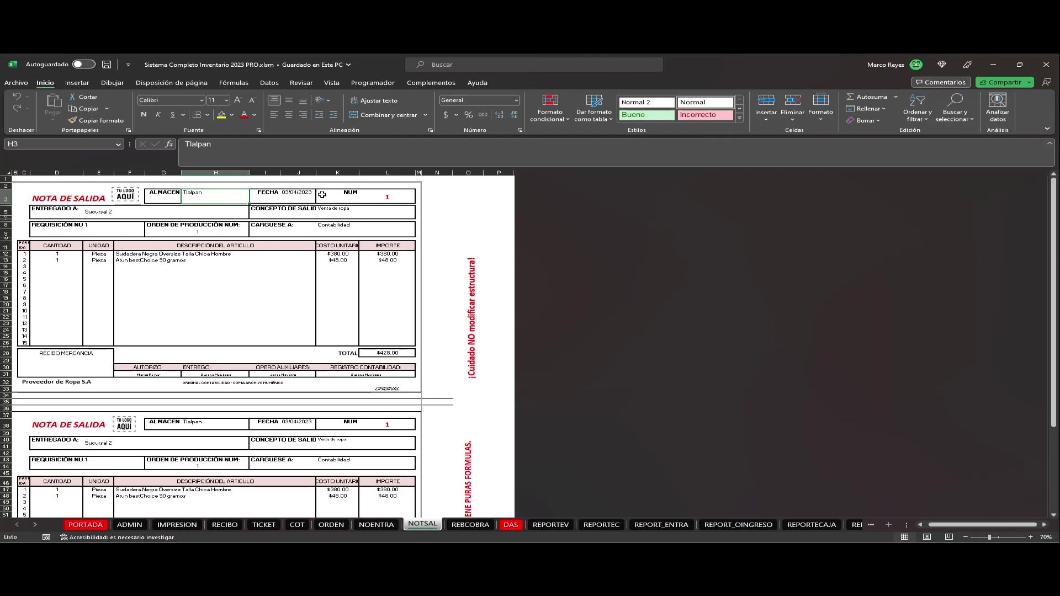
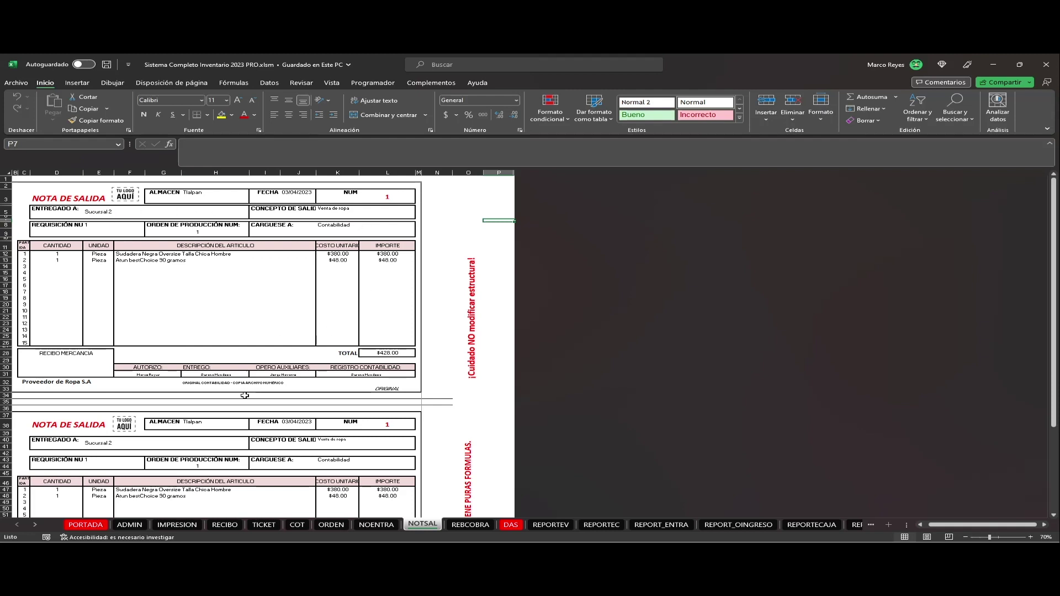
Scroll around the NOTSAL exit note sheet and select cell O6.
scroll(162, 330, "down", 3)
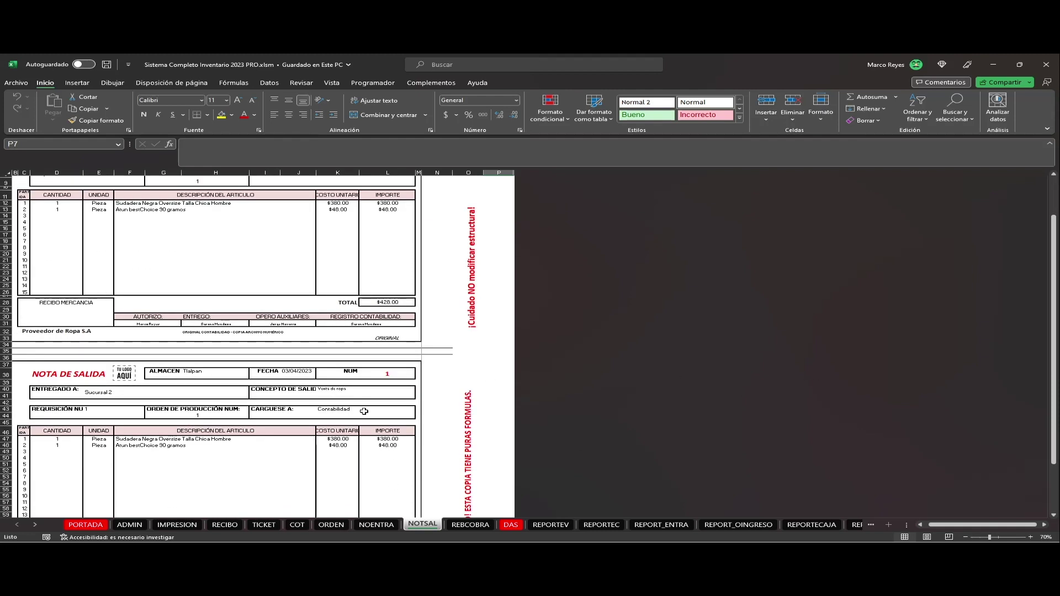
scroll(788, 384, "up", 3)
mouse_move(1052, 321)
left_mouse_down()
mouse_move(1038, 435)
mouse_move(1035, 283)
left_mouse_up()
left_click(453, 217)
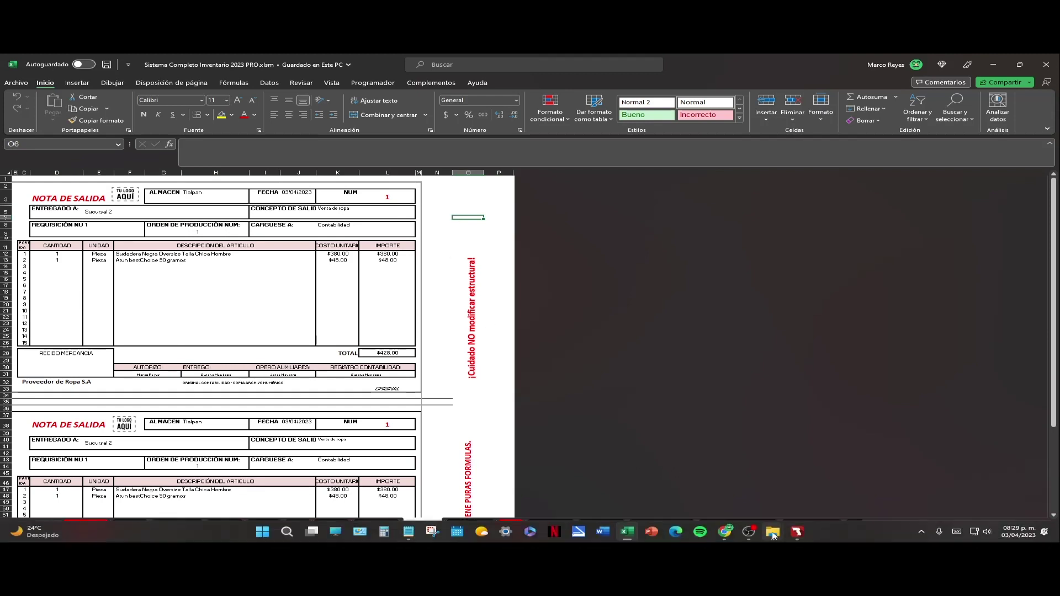
Open NotaSalida- 1.pdf from the inventory system's notasdesalidas_pdf folder.
mouse_move(772, 531)
left_click(721, 489)
left_click(597, 422)
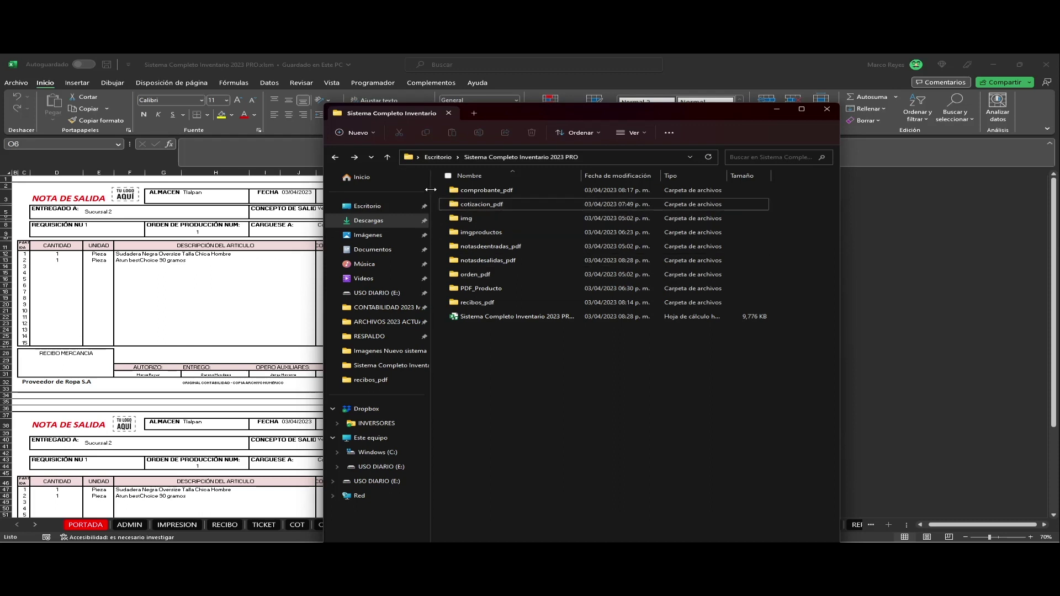
left_click_drag(431, 230, 401, 243)
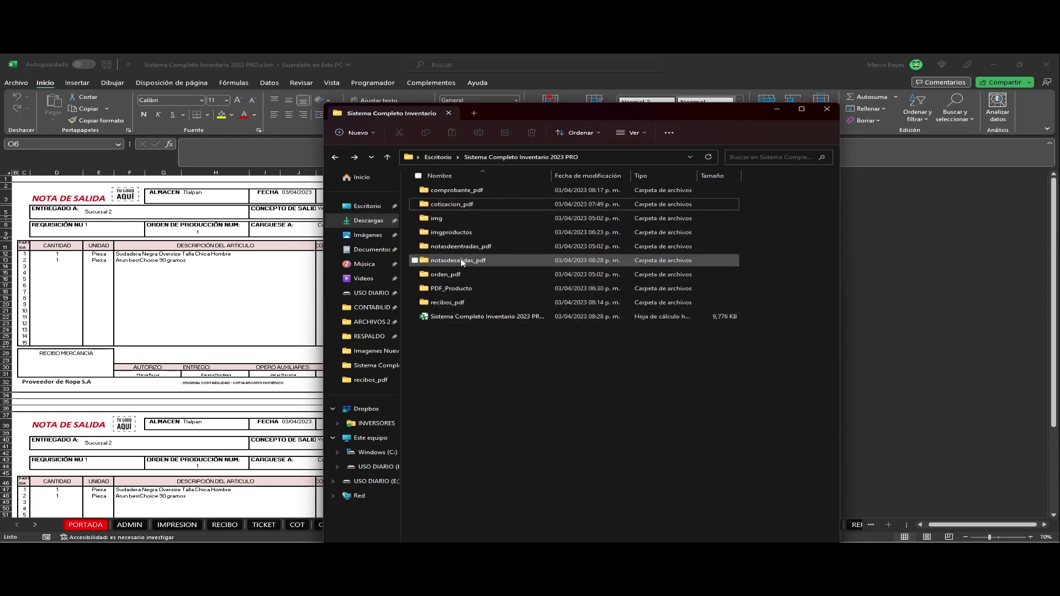
double_click(461, 261)
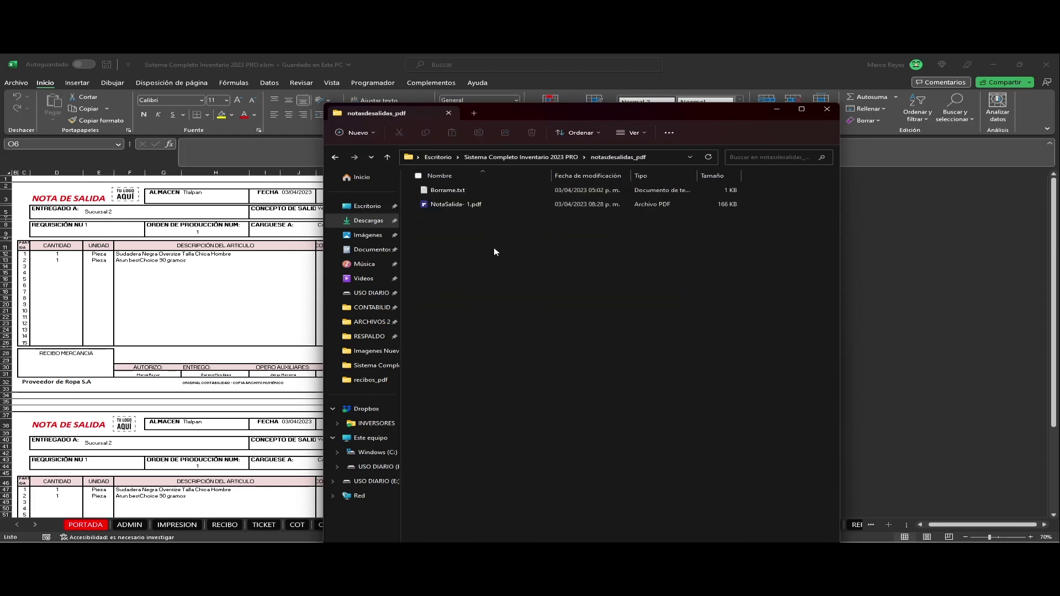
left_click(457, 207)
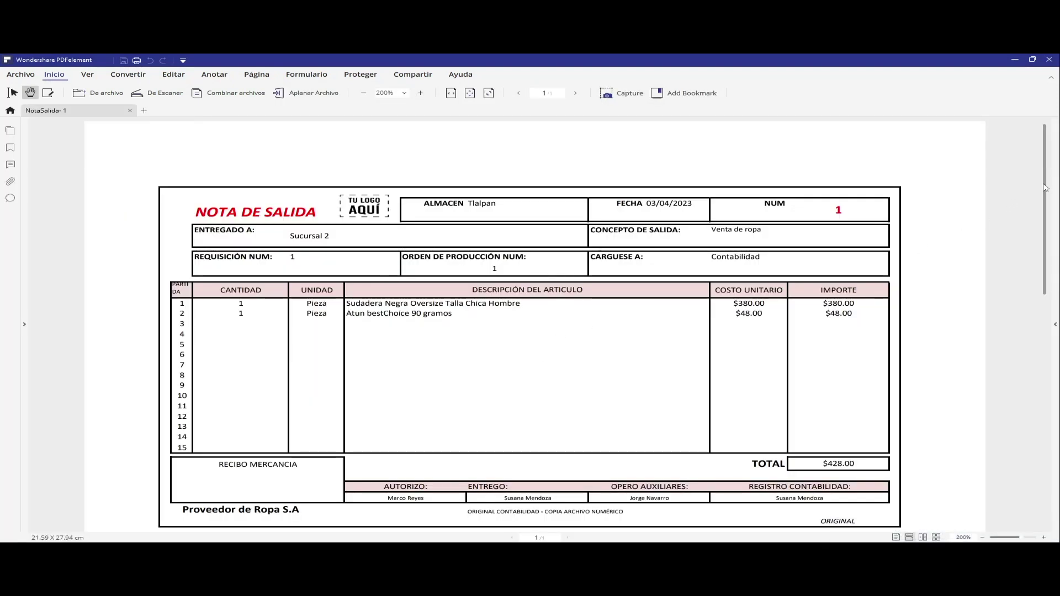
Scroll through the PDF's ORIGINAL and COPIA exit notes, then close PDFelement.
scroll(1027, 411, "down", 5)
scroll(1027, 411, "down", 5)
scroll(1027, 411, "down", 5)
scroll(1028, 386, "up", 3)
scroll(1030, 303, "up", 3)
scroll(1032, 215, "up", 1)
scroll(1030, 210, "up", 2)
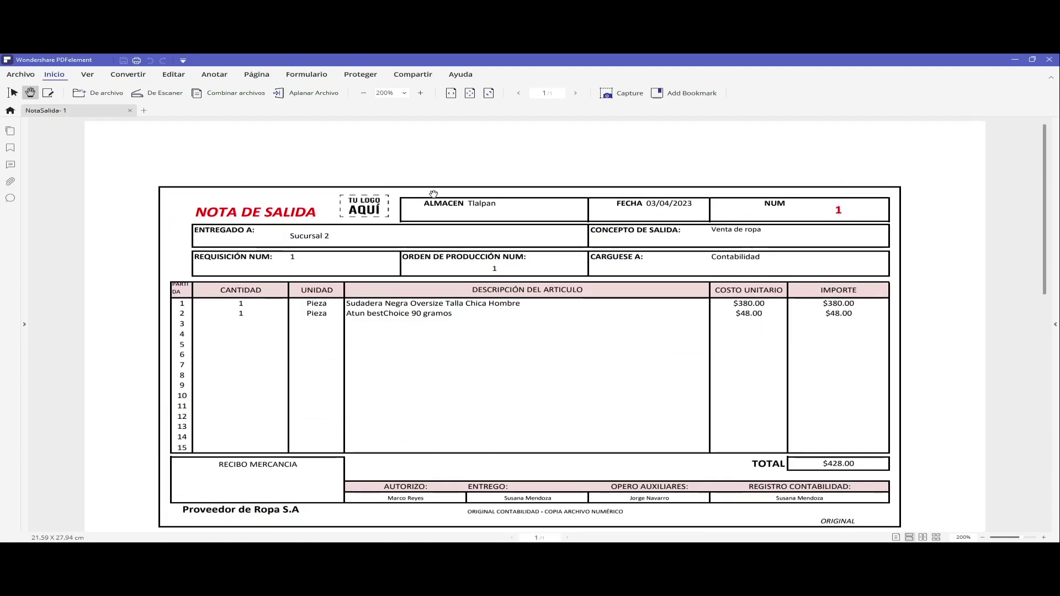
left_click(1049, 59)
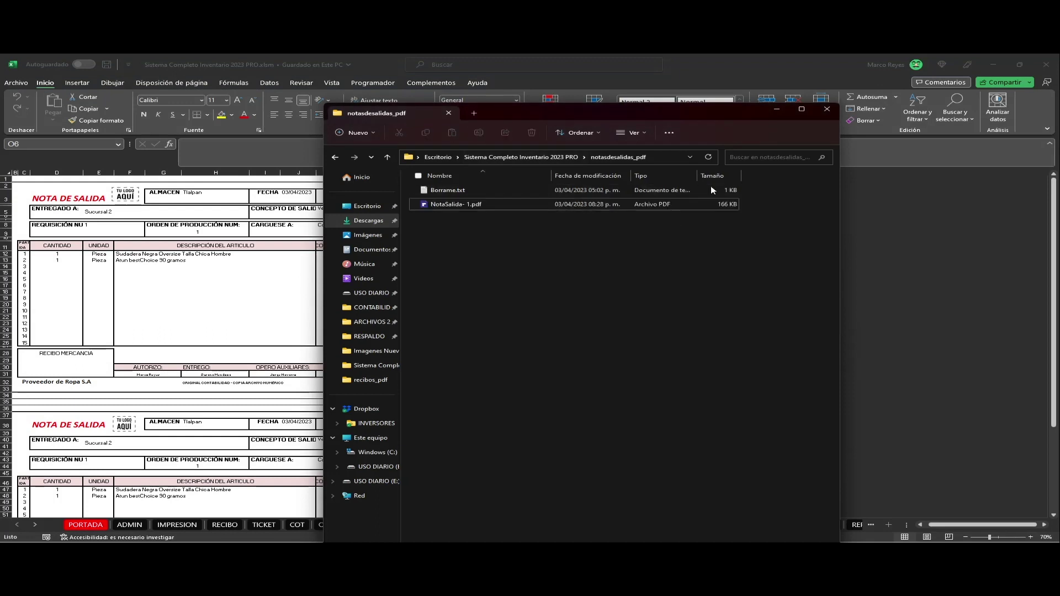
Close File Explorer and nudge the 'TU LOGO AQUI' logo image slightly on the NOTSAL sheet.
left_click(826, 109)
left_click(126, 197)
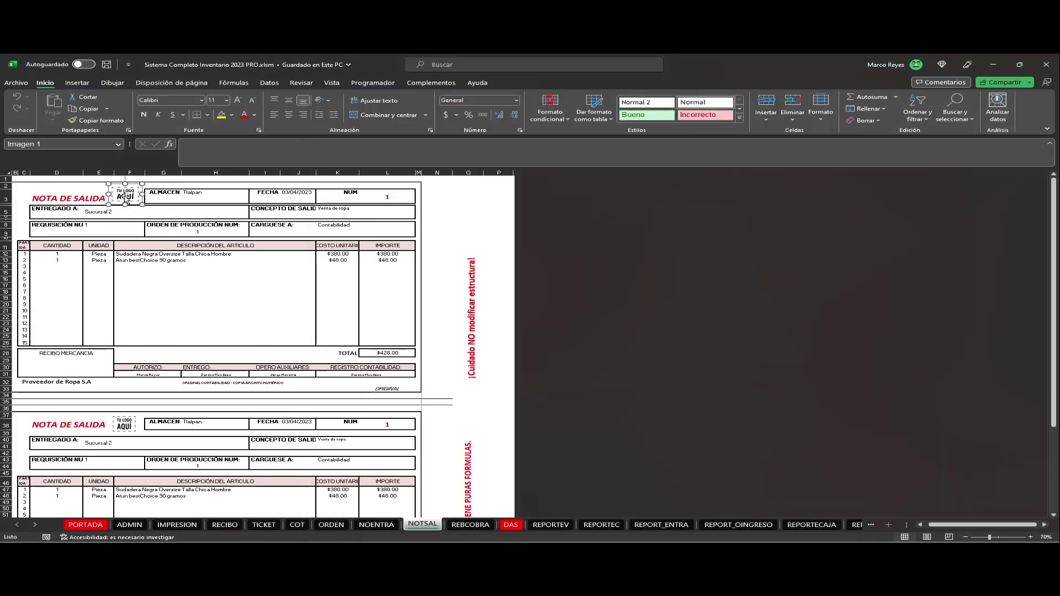
left_click_drag(126, 197, 123, 195)
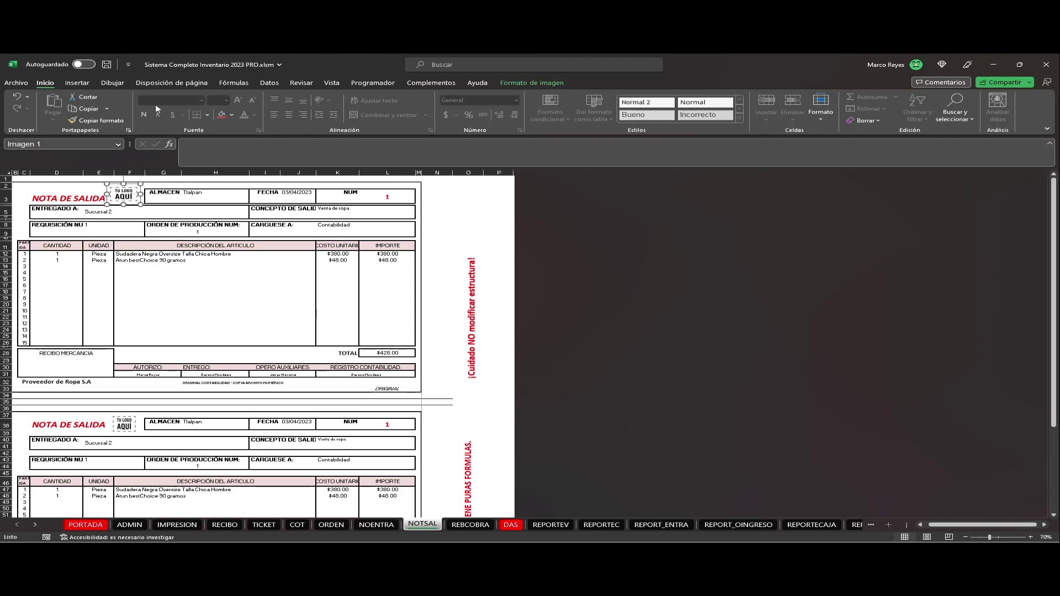
left_click(78, 84)
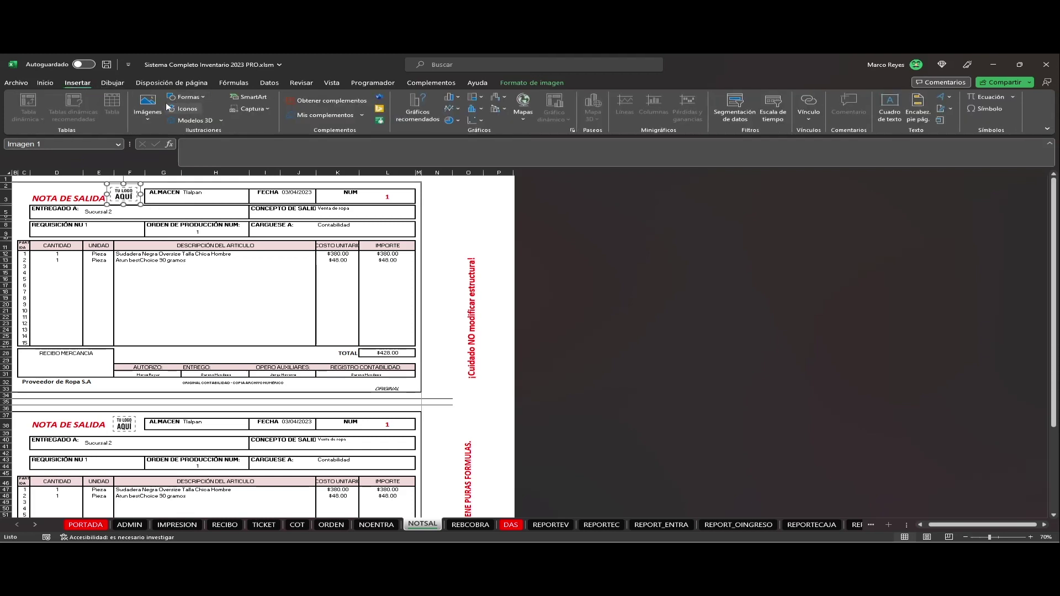
left_click_drag(127, 197, 129, 197)
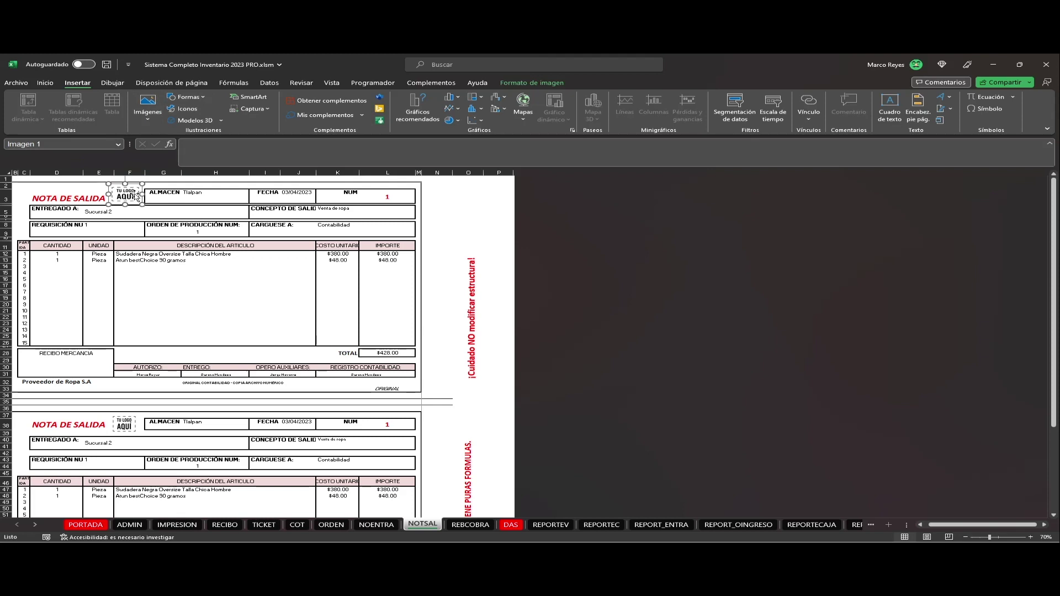
left_click(445, 200)
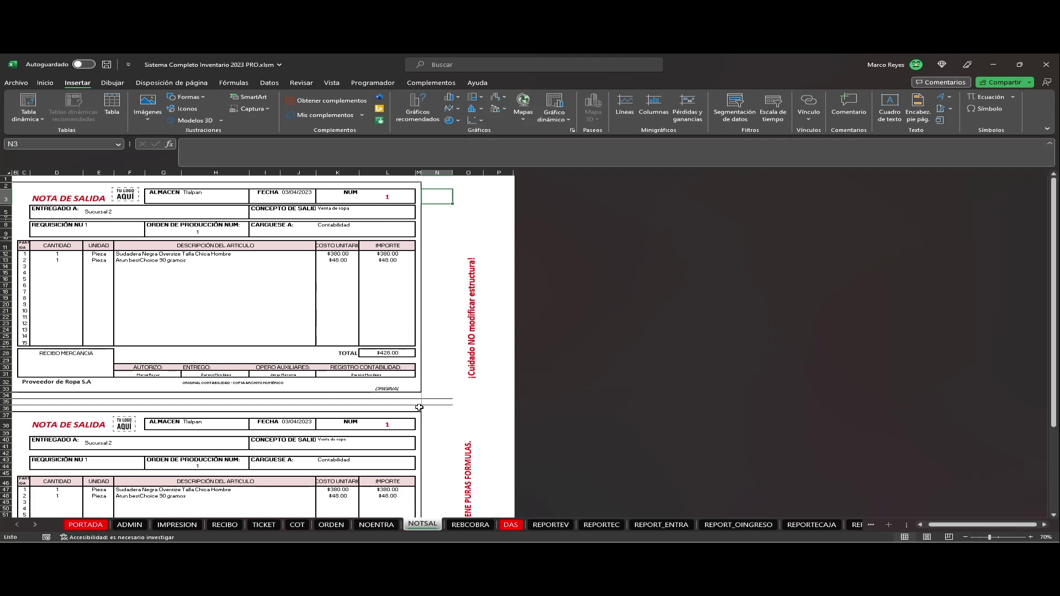
From ADMIN, open Menu Principal, then the Nota Salida form's product search.
left_click(131, 525)
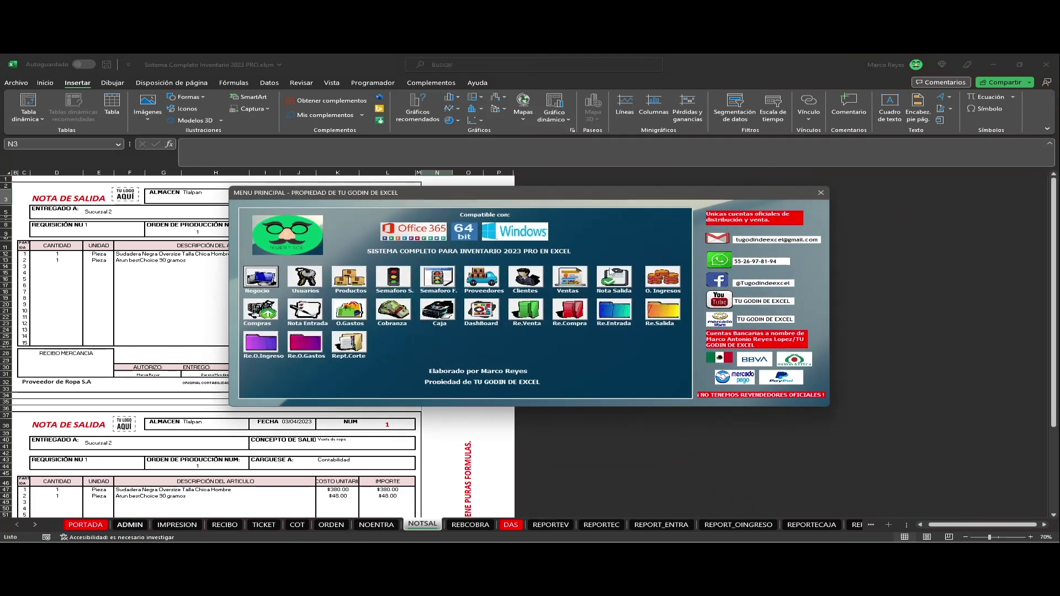
left_click(616, 280)
left_click(449, 188)
Browse products P002 and P003, close the search, and go back to the main menu.
left_click(657, 279)
left_click(657, 285)
key("Up")
key("Down")
left_click(838, 200)
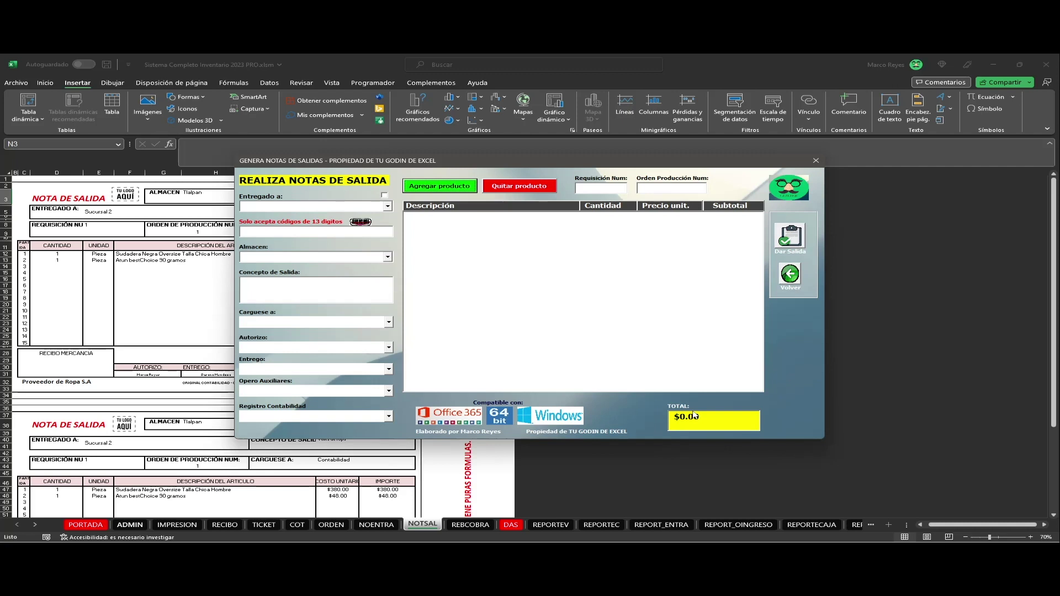
left_click(790, 274)
View the Ventas form's Metodo Pago list, then return to Menu Principal.
left_click(569, 279)
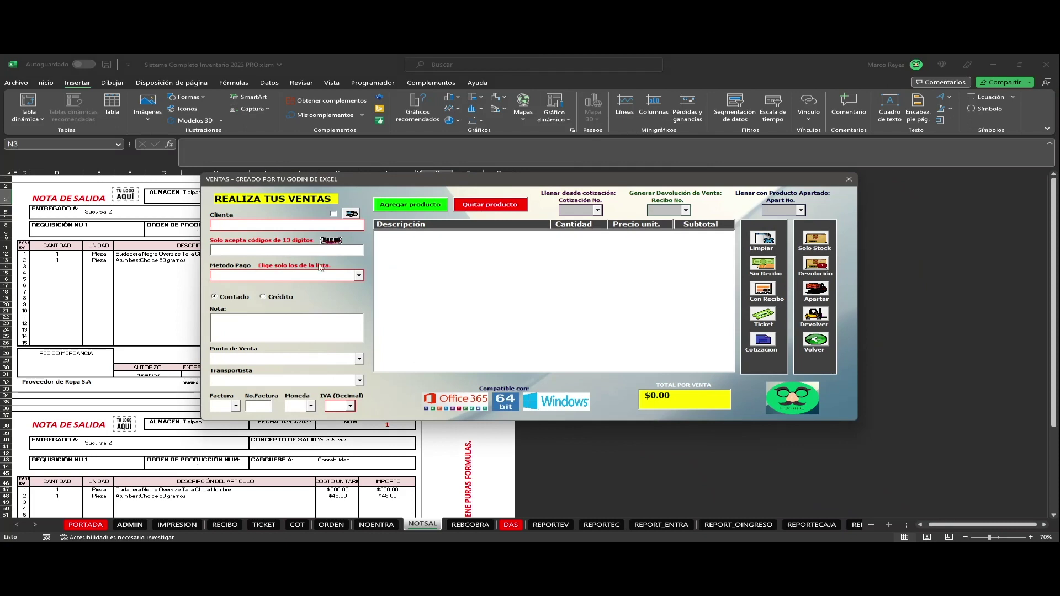
left_click(358, 276)
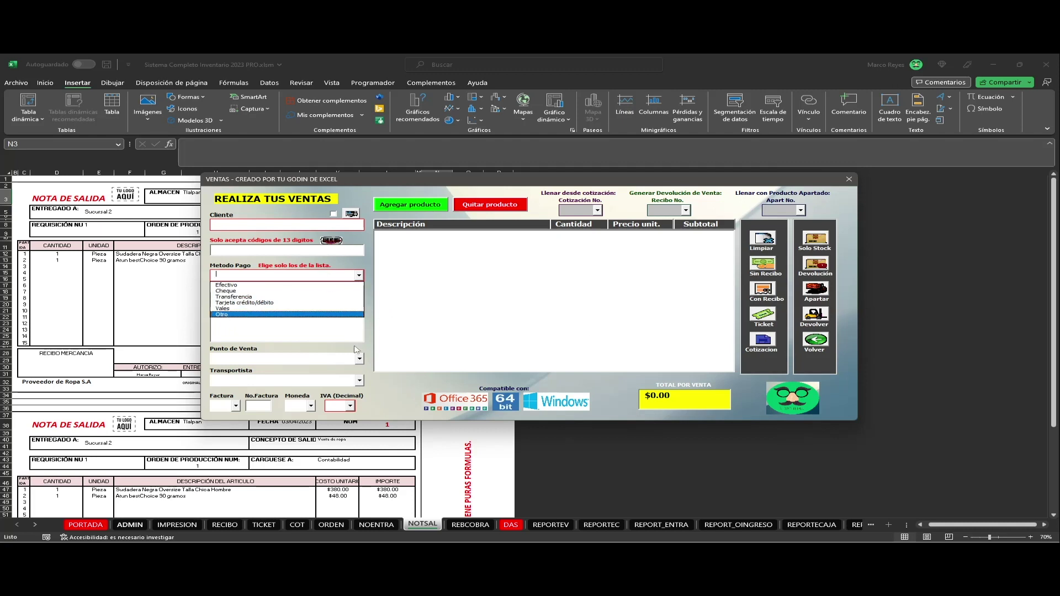
left_click(816, 336)
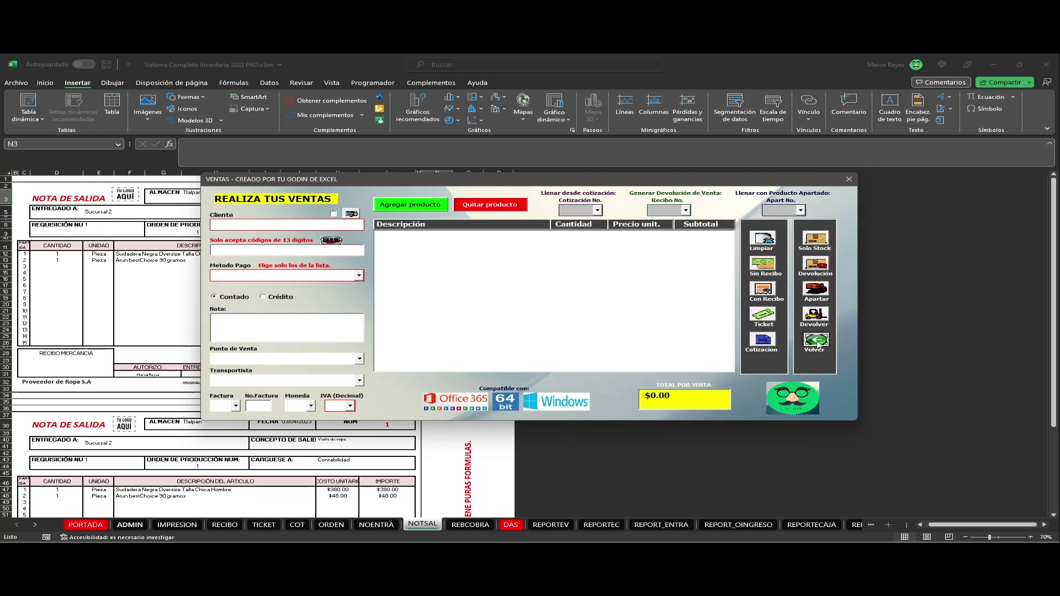
Look over the Nota Salida form, close it, and open the O. Ingresos form.
left_click(624, 285)
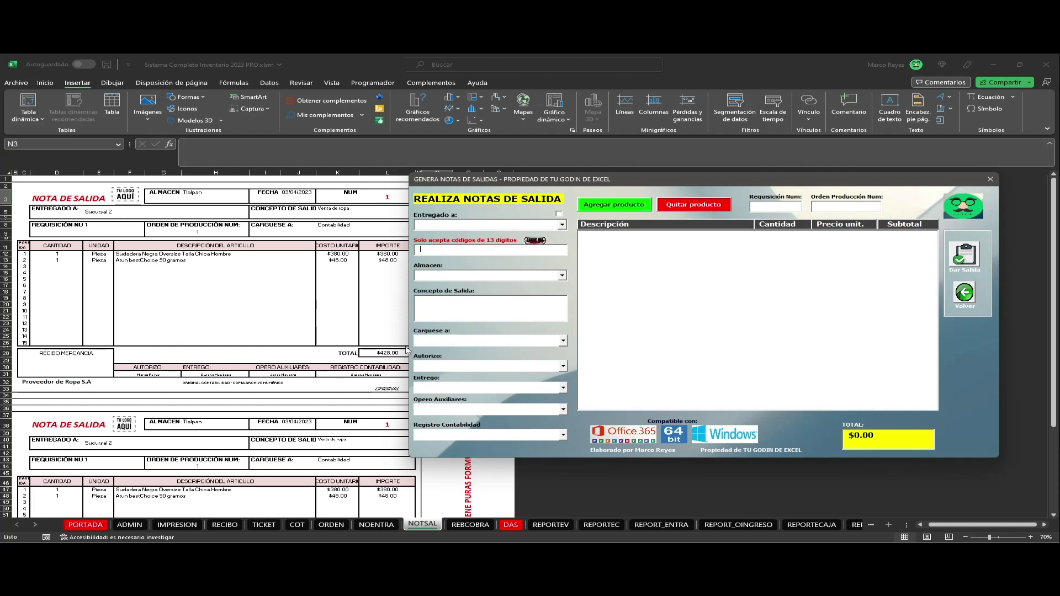
left_click(966, 295)
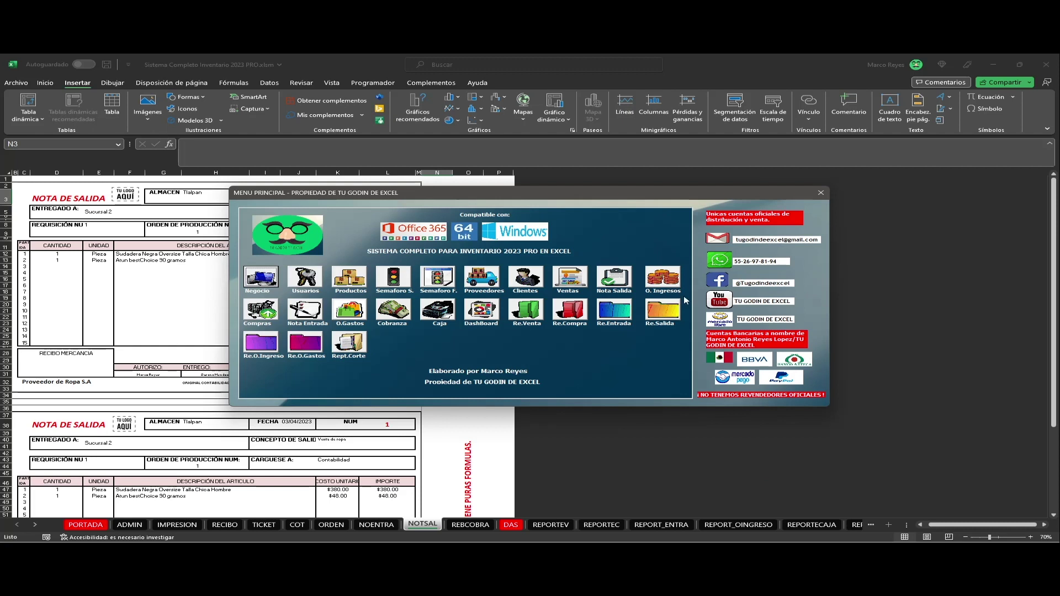
left_click(663, 283)
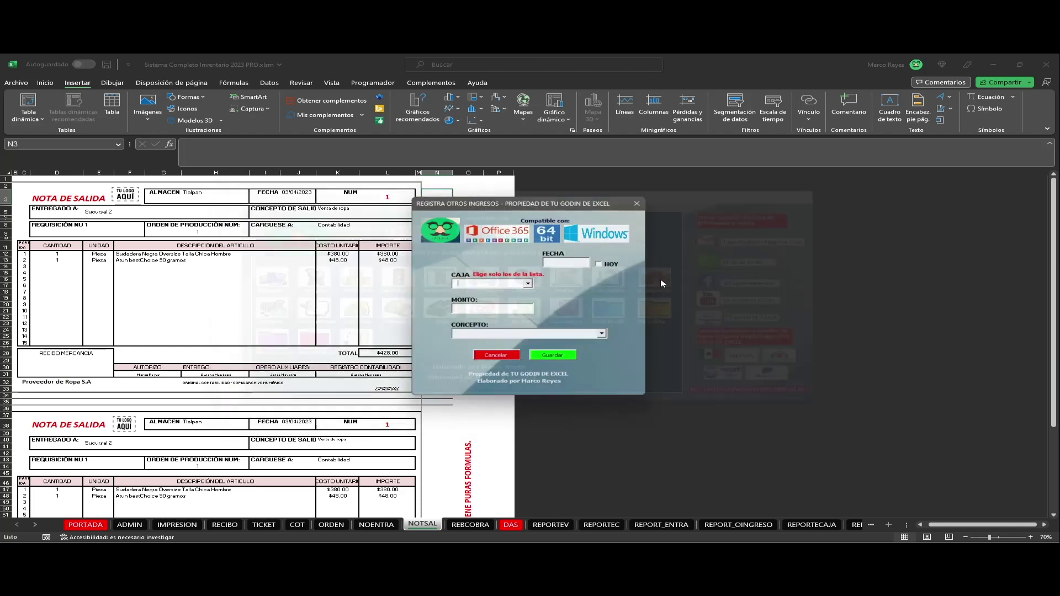
Move the income form right and preview the CAJA and CONCEPTO option lists.
mouse_move(565, 203)
left_mouse_down()
mouse_move(691, 205)
mouse_move(651, 227)
left_mouse_up()
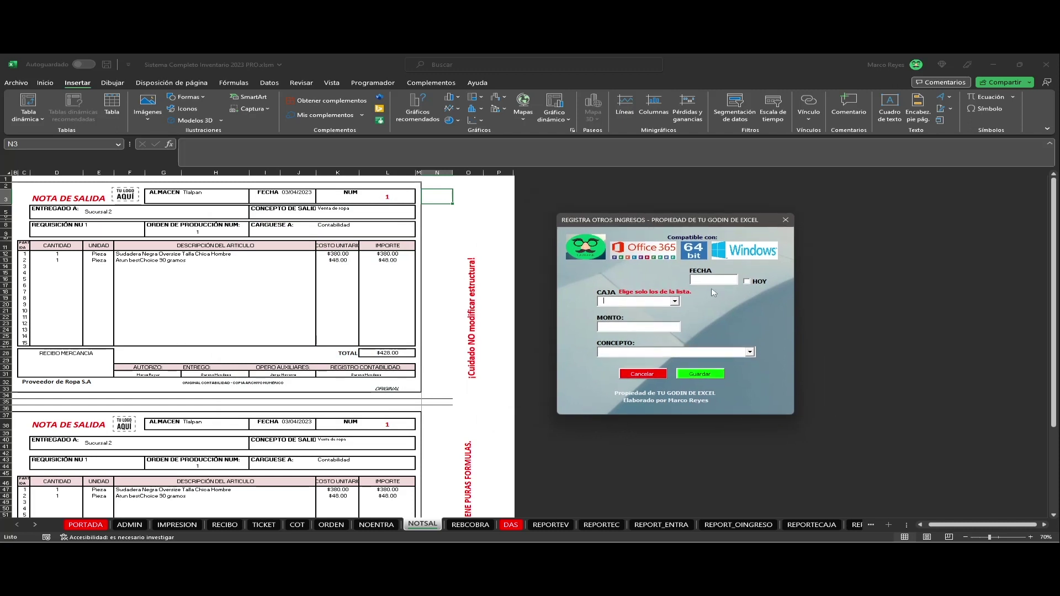
left_click(674, 301)
left_click(675, 302)
left_click(750, 352)
left_click(751, 352)
Set date to today (03/04/2023), CAJA to Transferencia, and MONTO to 5000.00.
left_click(747, 282)
left_click(675, 301)
left_click(641, 322)
left_click(675, 302)
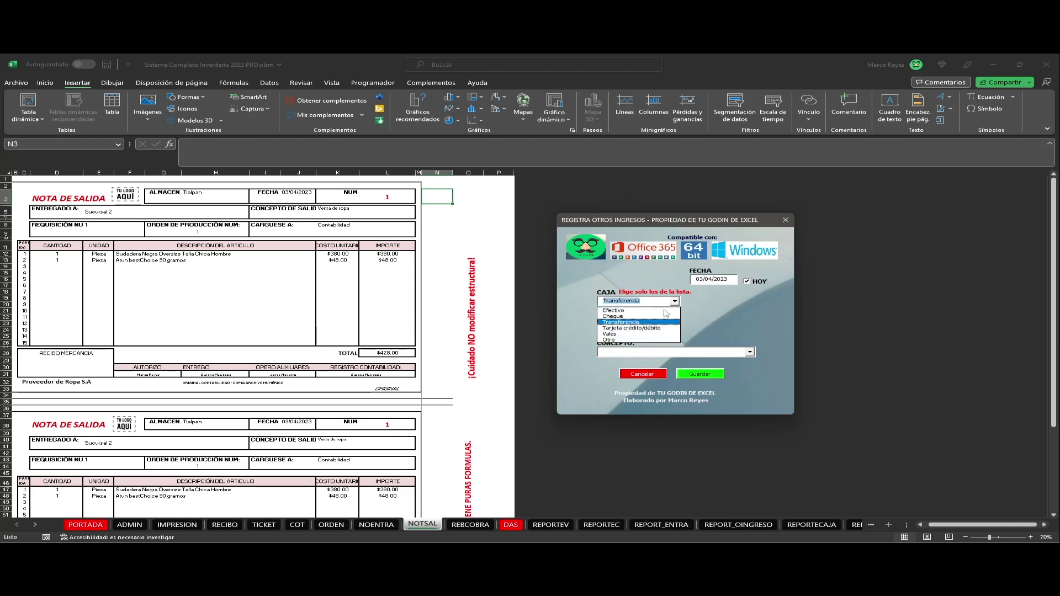
left_click(644, 323)
left_click(658, 328)
type("5000")
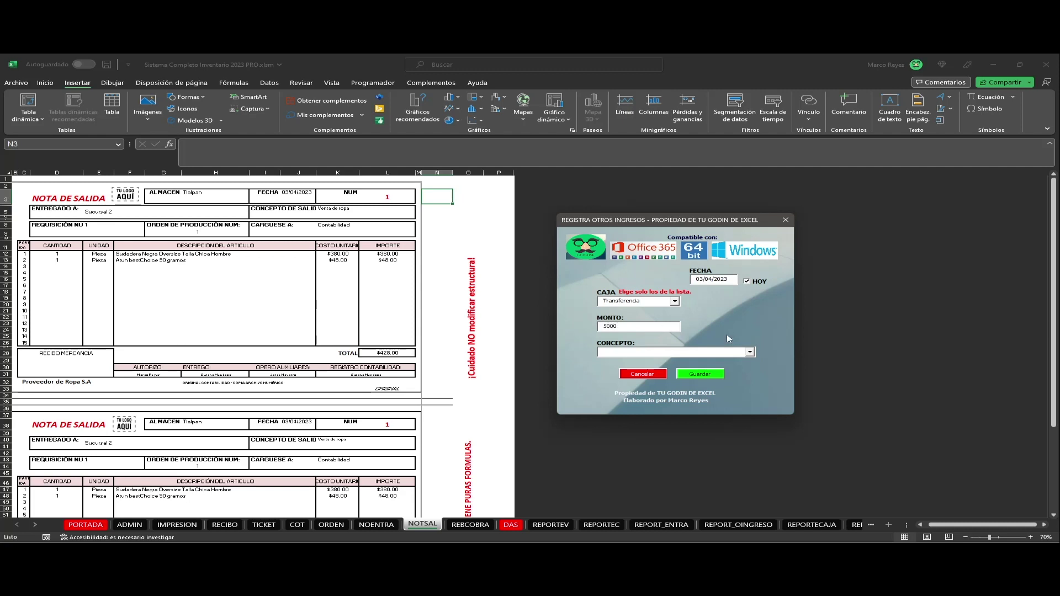
left_click(745, 354)
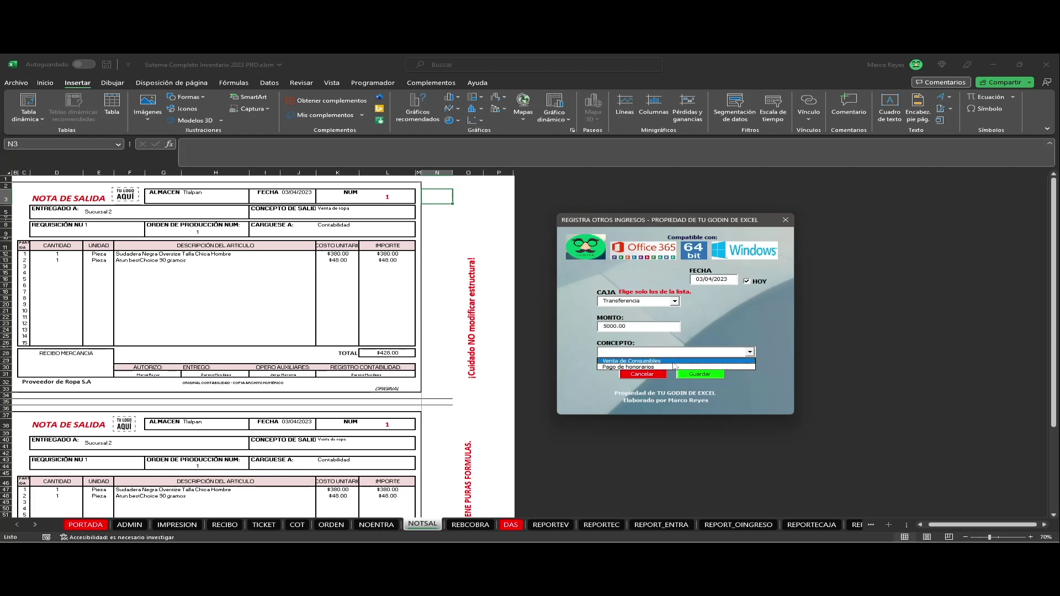
left_click(695, 352)
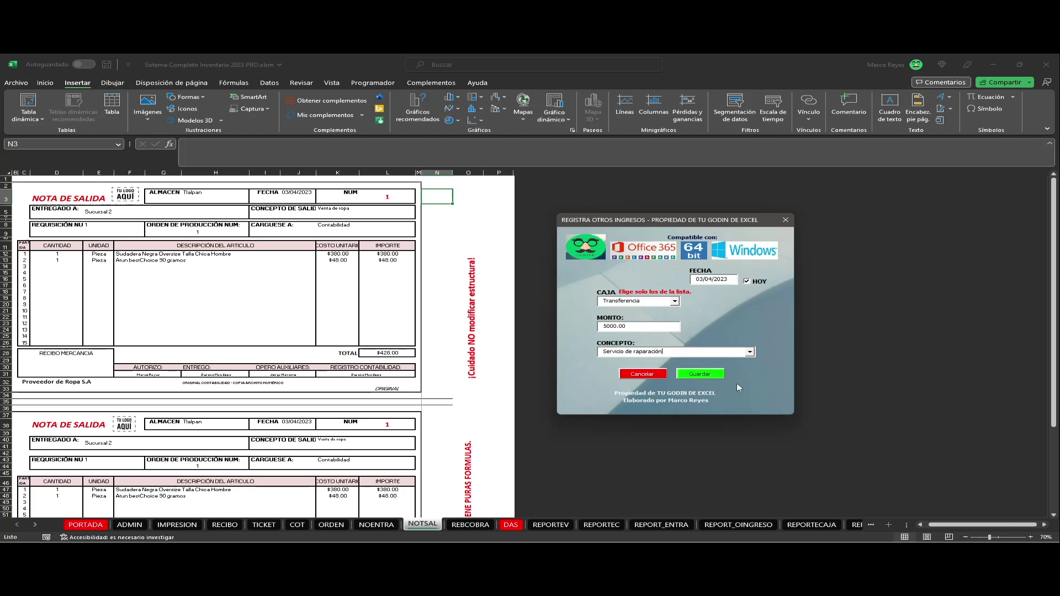
Save the 5000.00 Transferencia income for 'Servicio de reparación' and dismiss the success message.
left_click(700, 375)
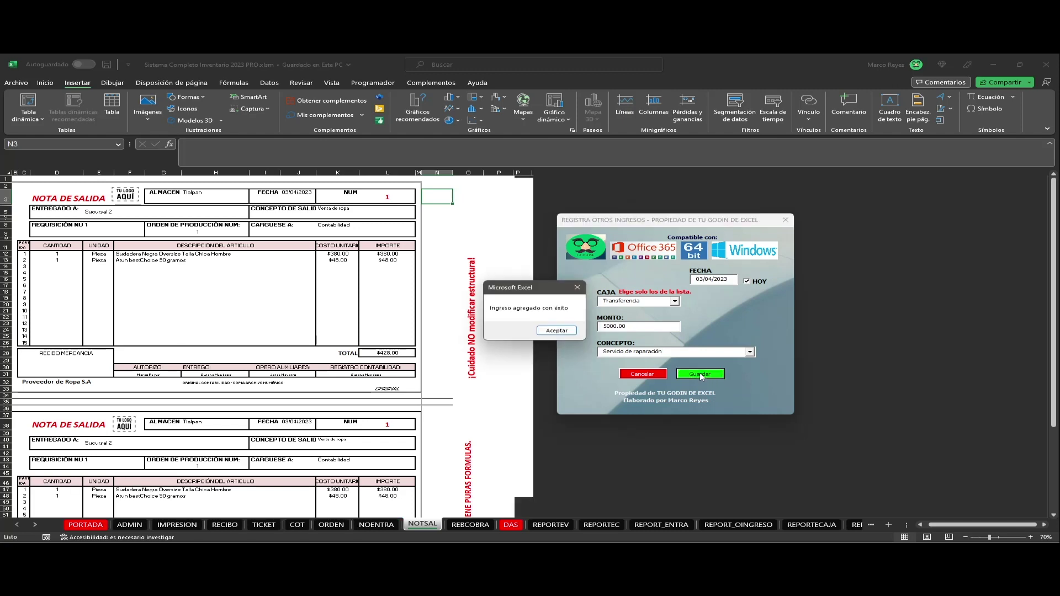
left_click(554, 333)
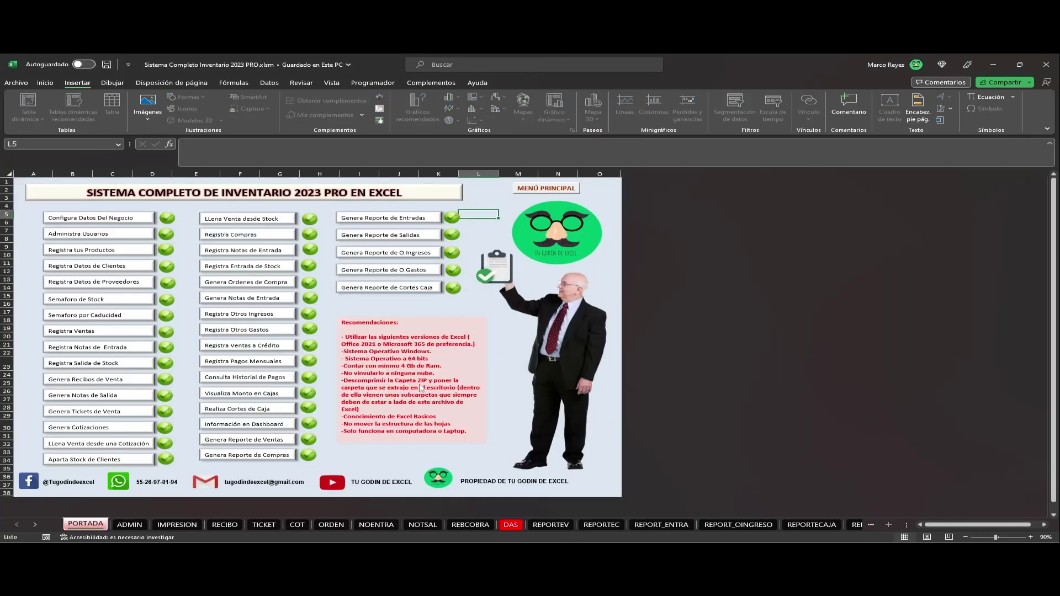
Open the DashBoard to check 6,322.00 total, 5,168.00 bank and $8,698.00 annual, then reopen the menu with Ctrl+M.
left_click(534, 189)
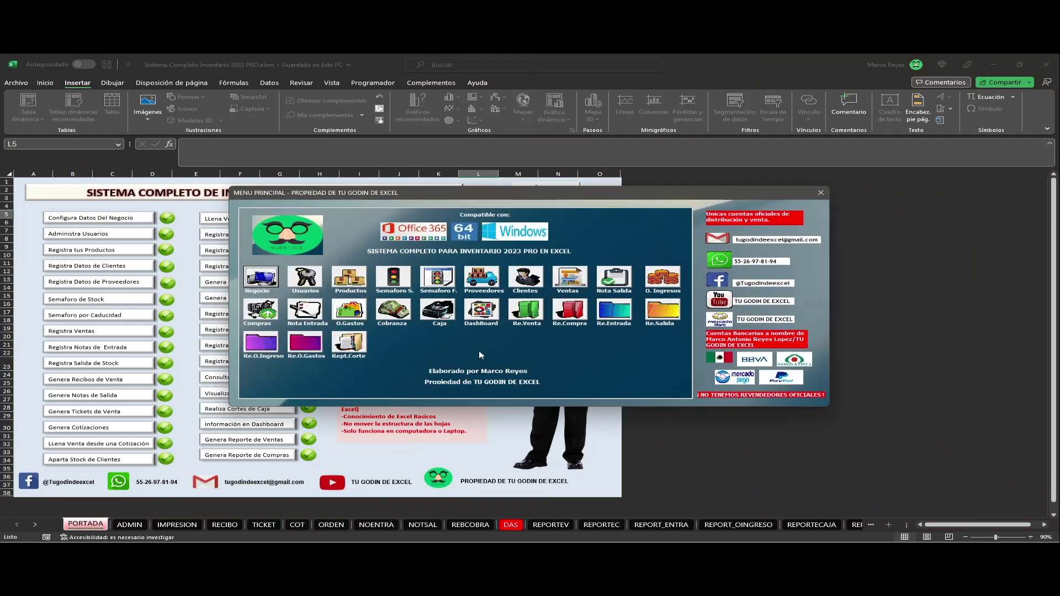
left_click(481, 310)
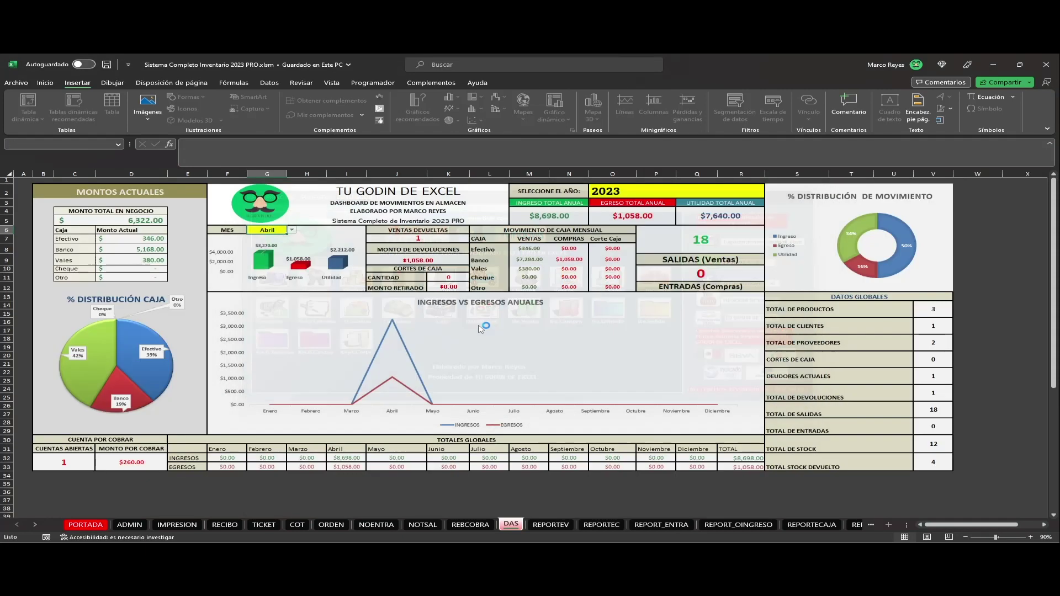
left_click(99, 219)
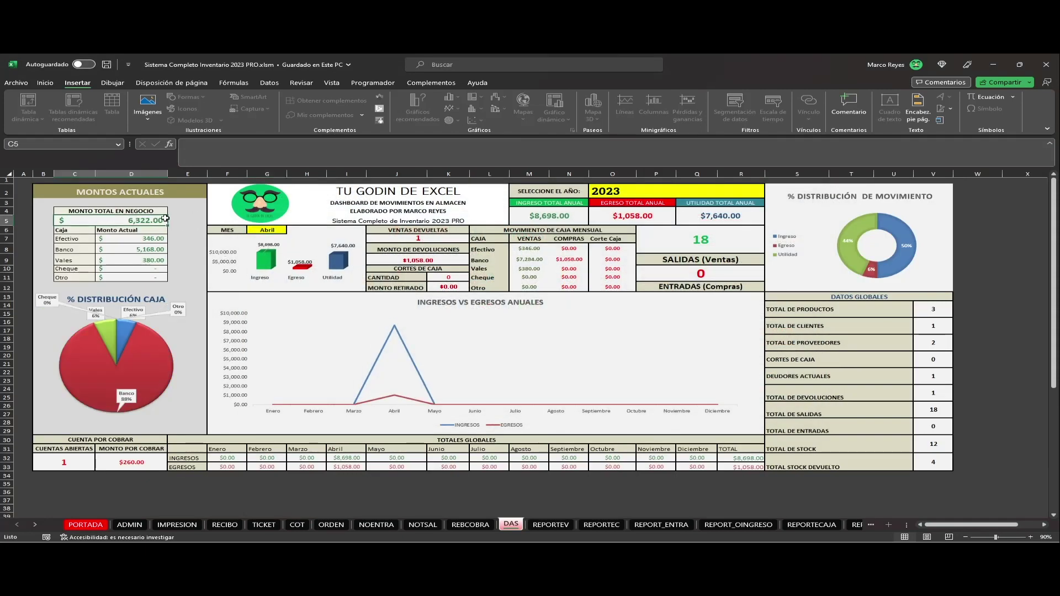
left_click(107, 250)
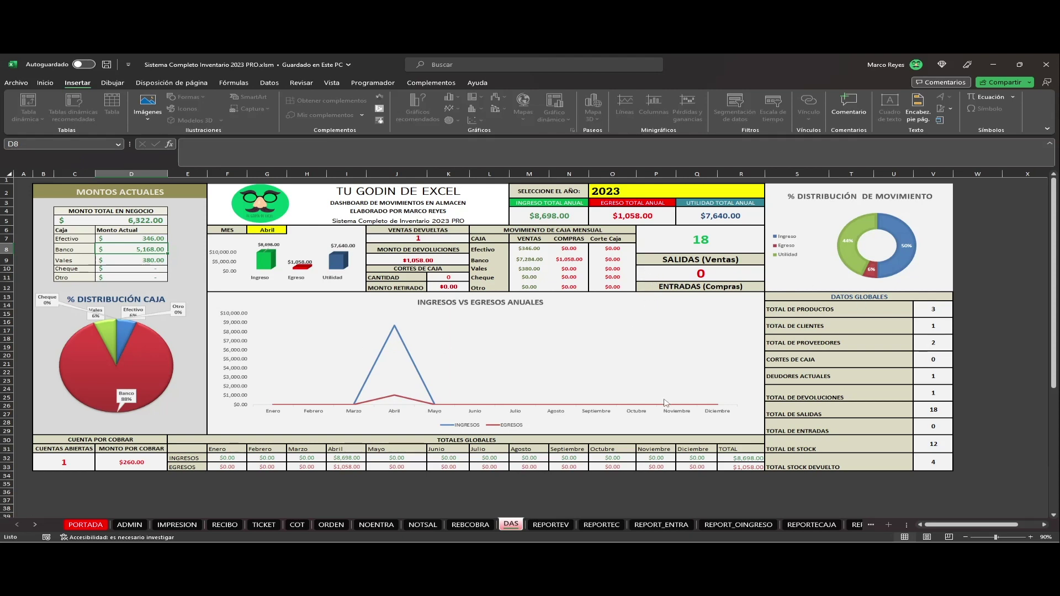
left_click(593, 204)
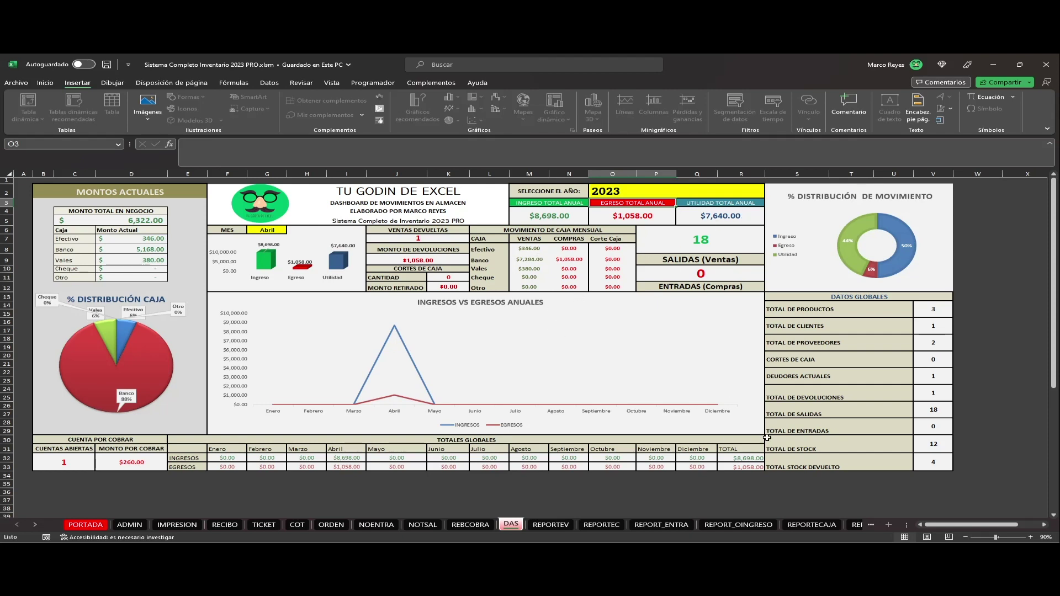
key("ctrl+m")
Briefly open and close the Nota Salida and O. Ingresos forms from the main menu.
left_click(620, 279)
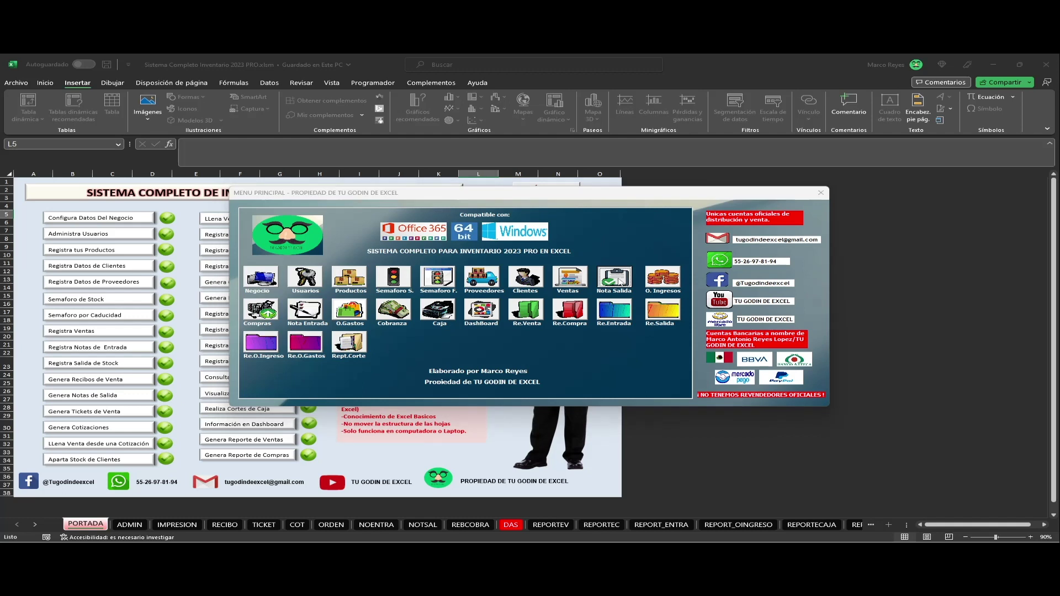
left_click(790, 273)
left_click(655, 297)
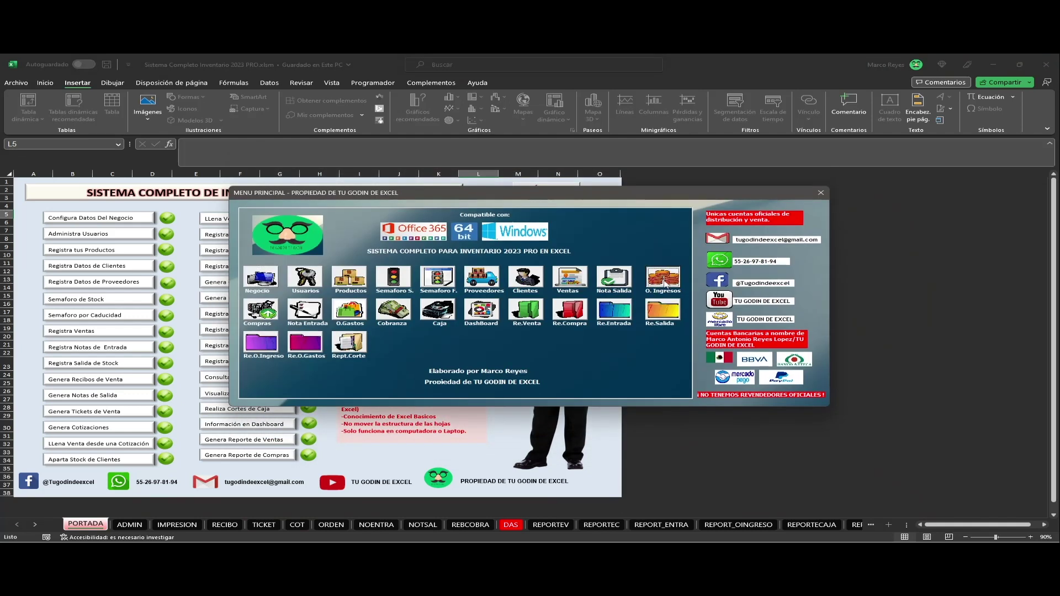
left_click(793, 271)
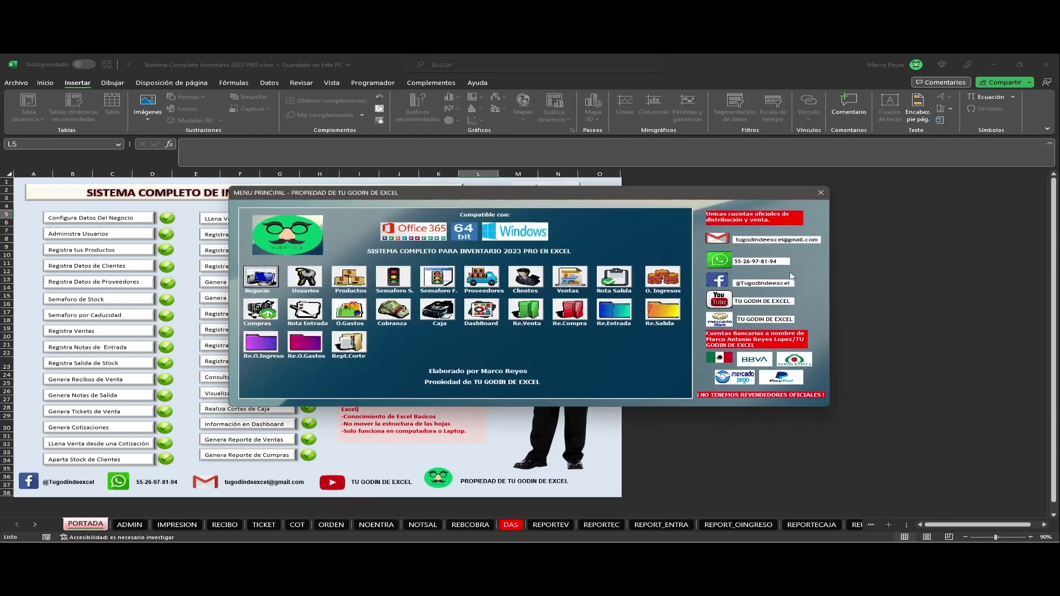
Show and close the Ventas form, then open the Nota Salida exit-note form.
left_click(583, 278)
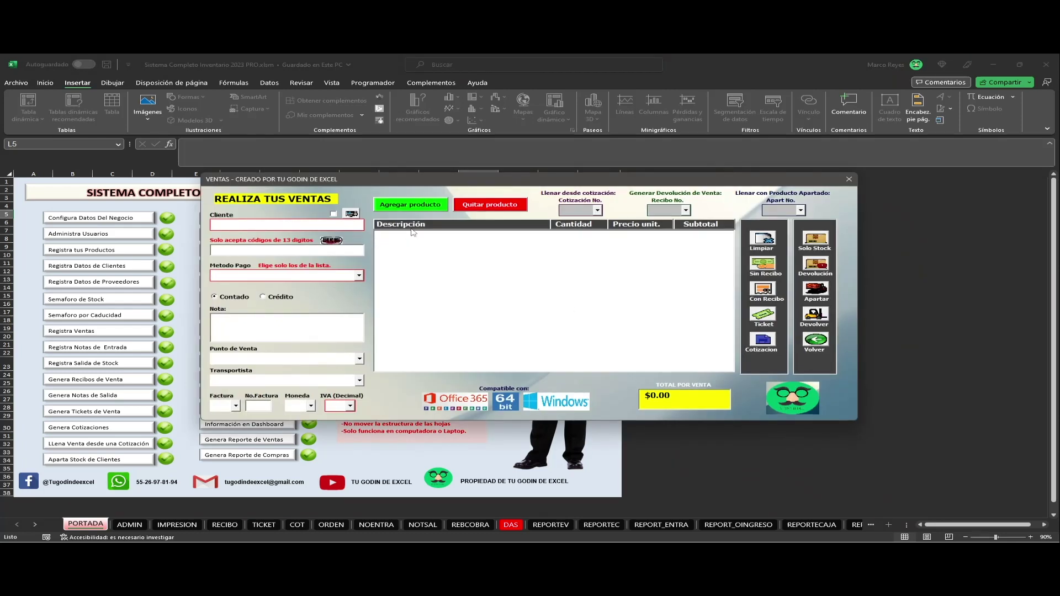
left_click(824, 343)
left_click(509, 363)
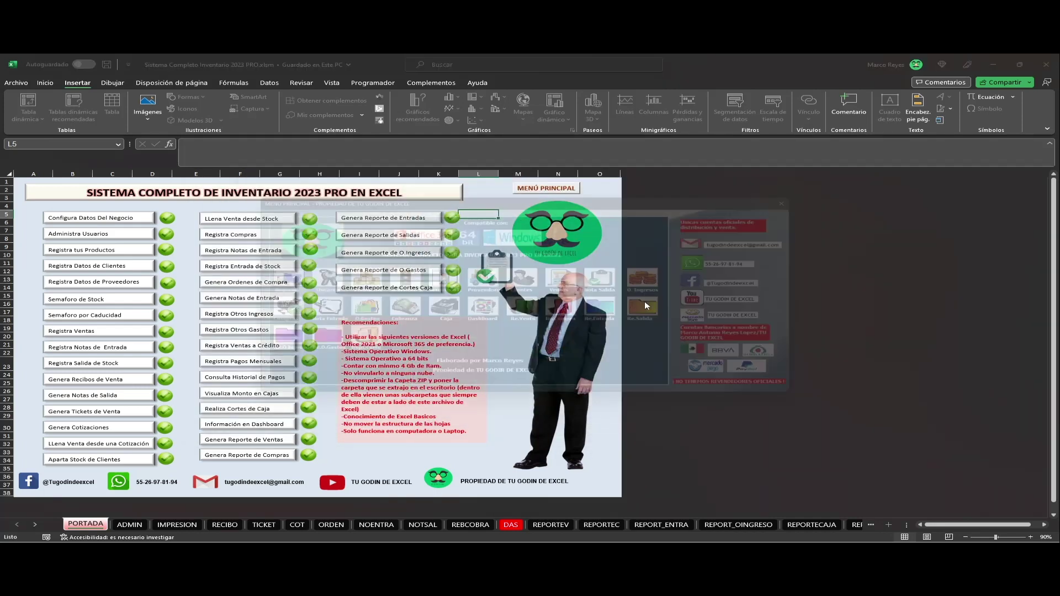
left_click(615, 281)
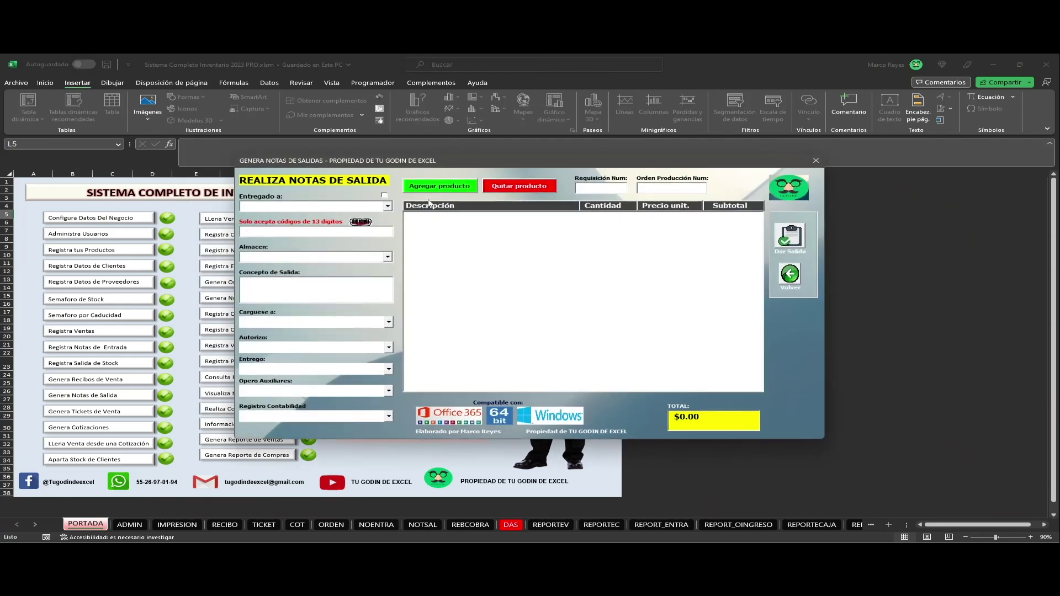
Add 4 Atun bestChoice 90 gramos and 1 Sudadera Negra Oversize to the exit note.
left_click(440, 186)
double_click(301, 285)
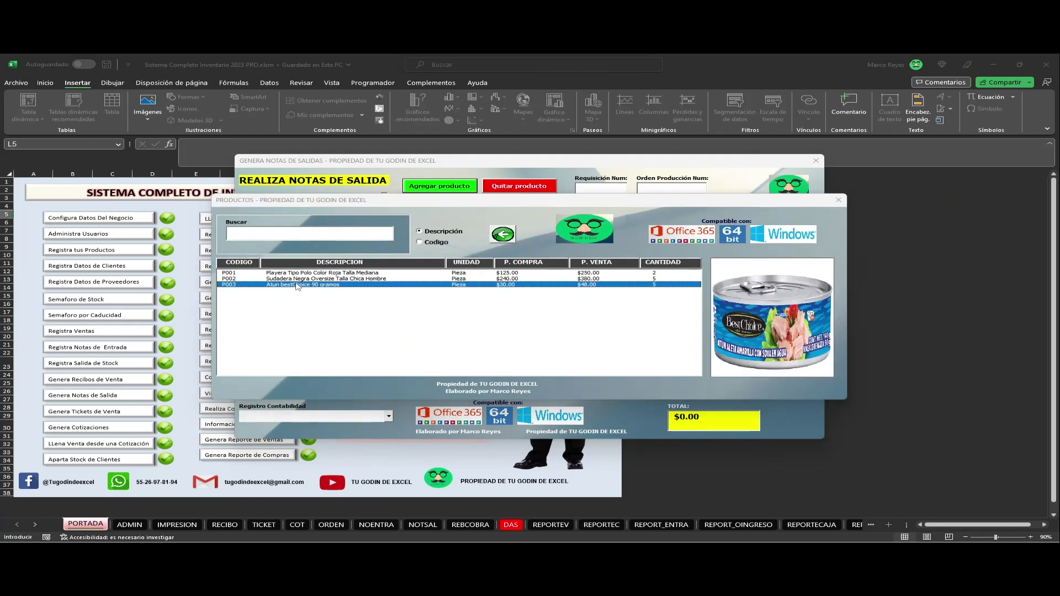
type("4")
left_click(530, 374)
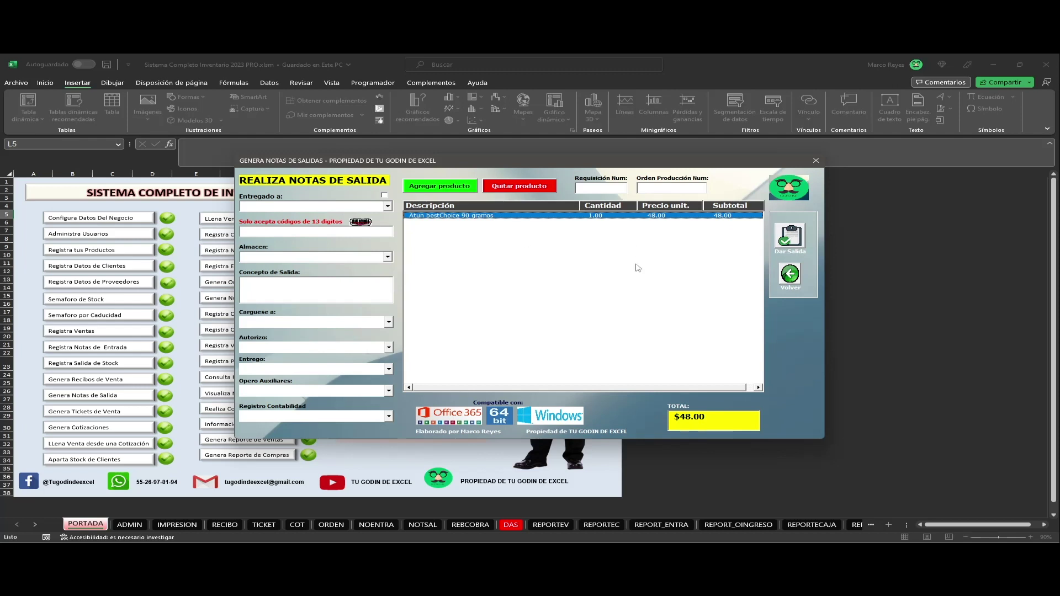
left_click(449, 193)
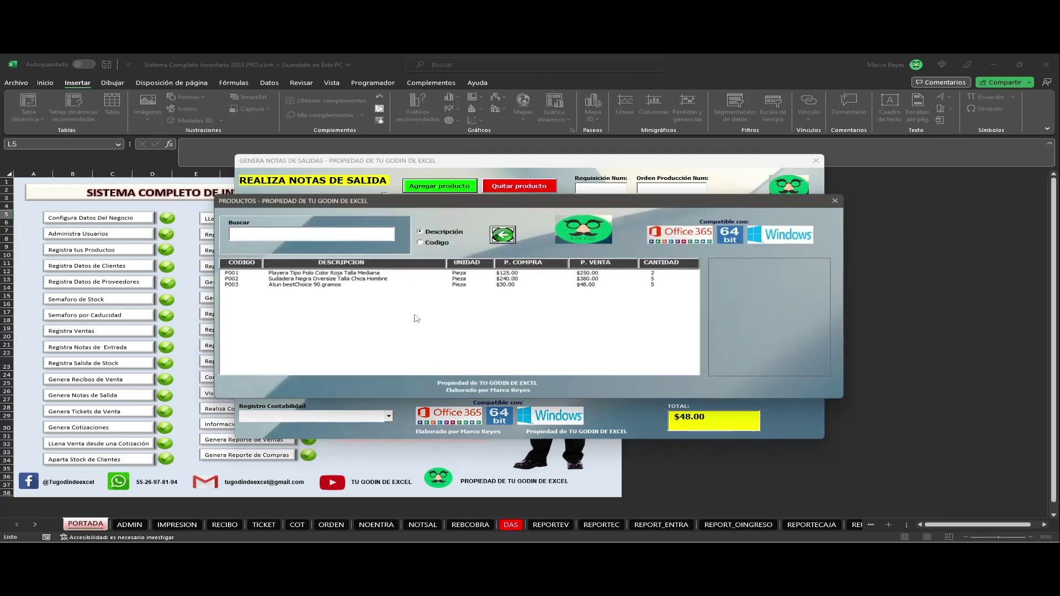
double_click(369, 280)
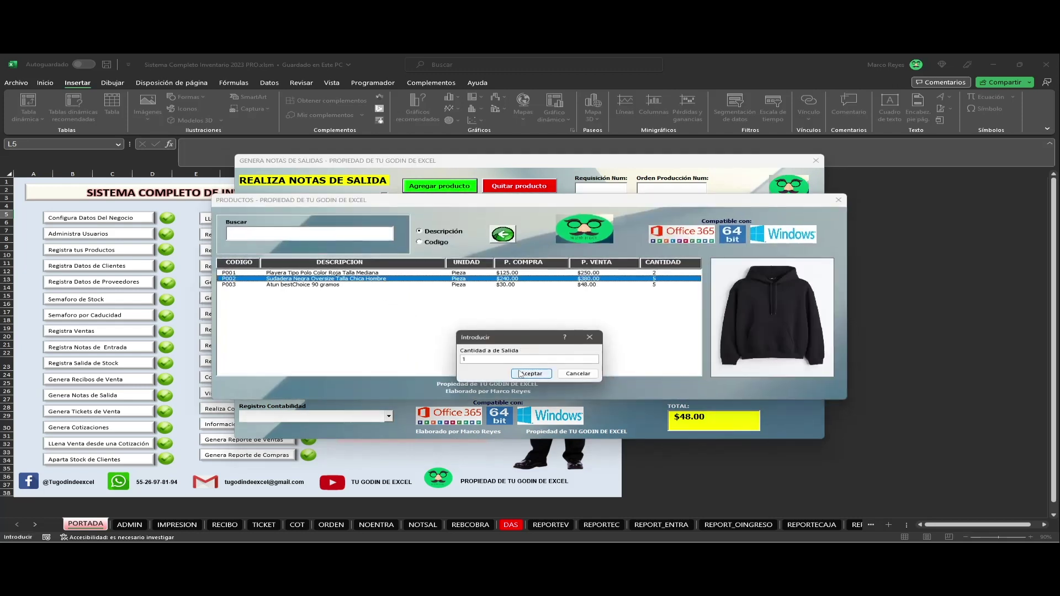
left_click(520, 374)
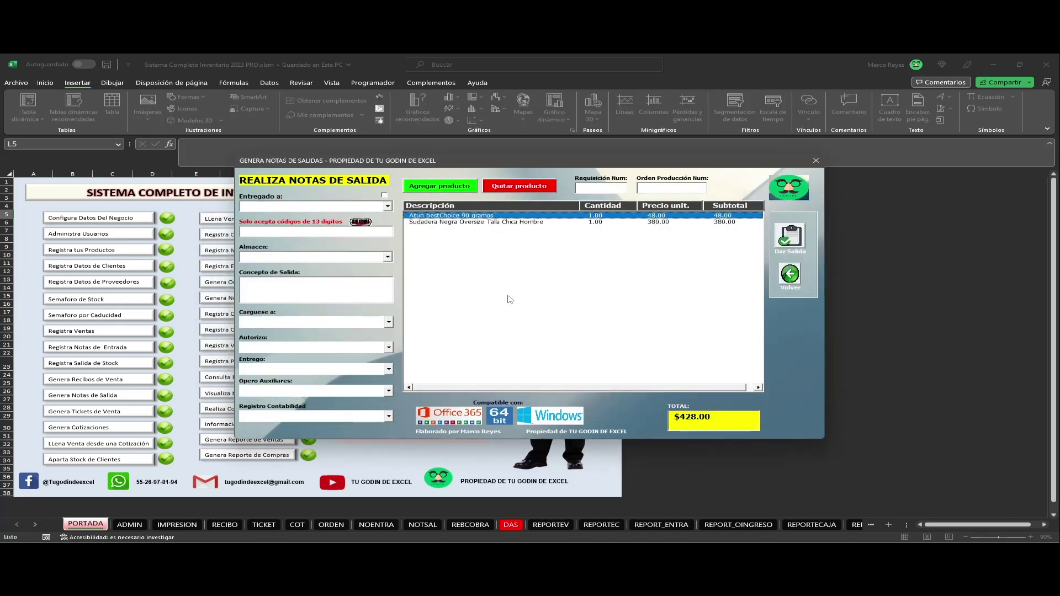
Remove the sweatshirt and tuna rows from the note and return to the main menu.
left_click(477, 223)
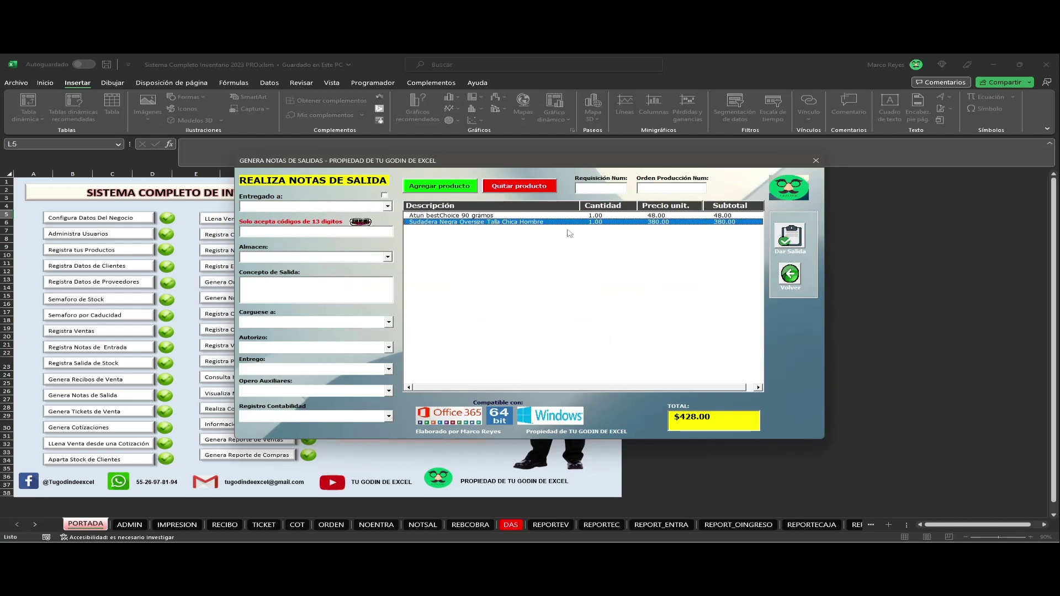
left_click(530, 188)
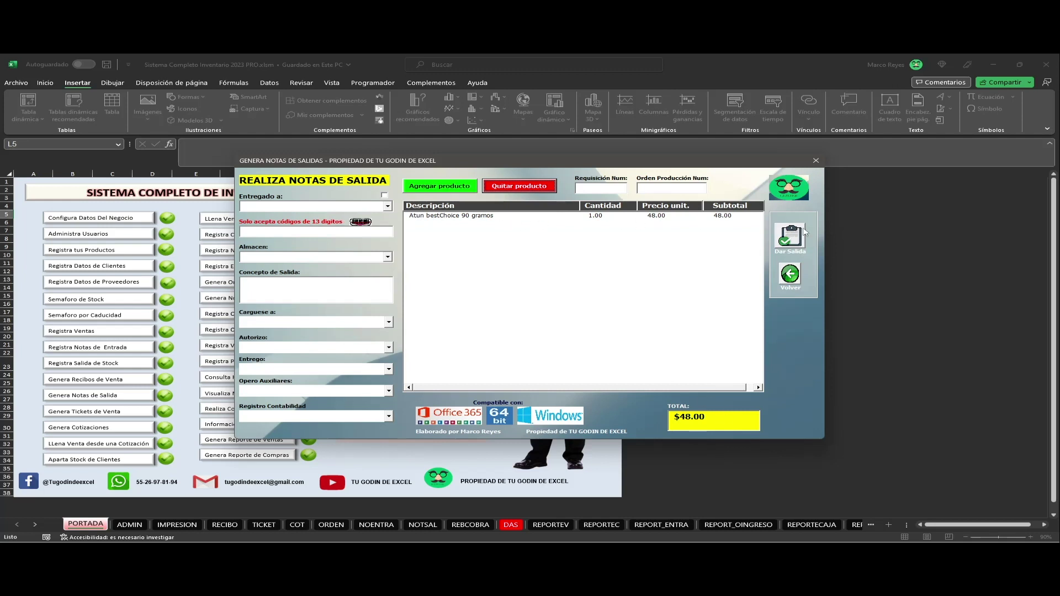
left_click(497, 215)
left_click(549, 185)
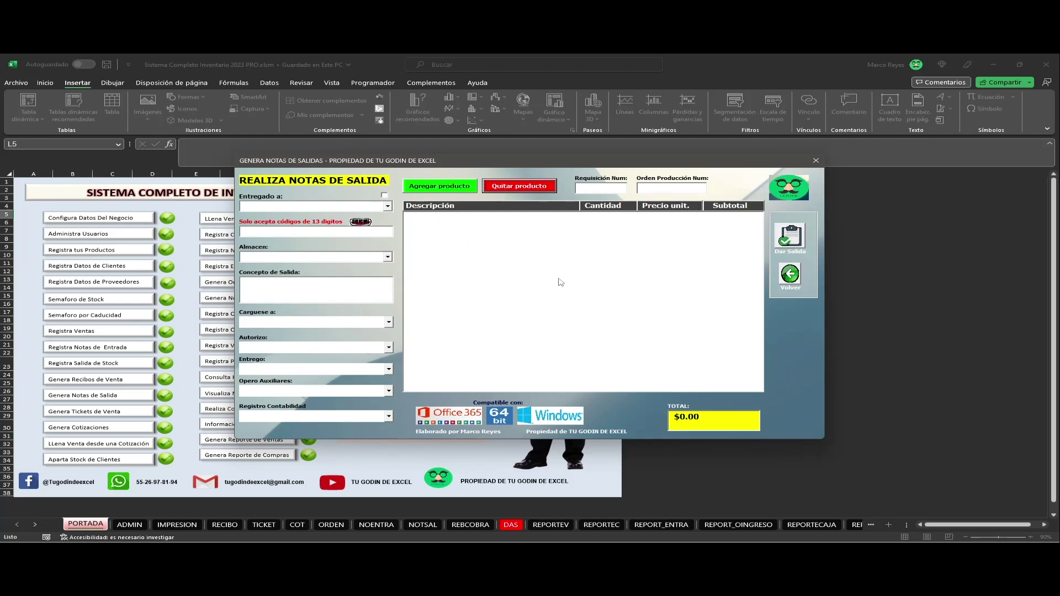
left_click(790, 276)
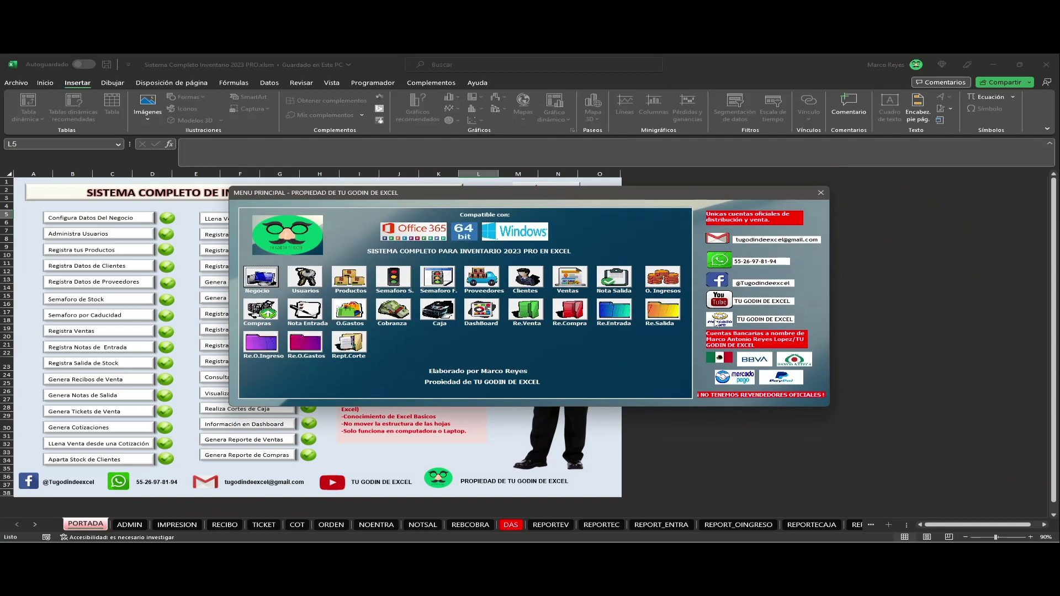
Show and close the Ventas form, then open the Compras purchase entry form.
left_click(563, 278)
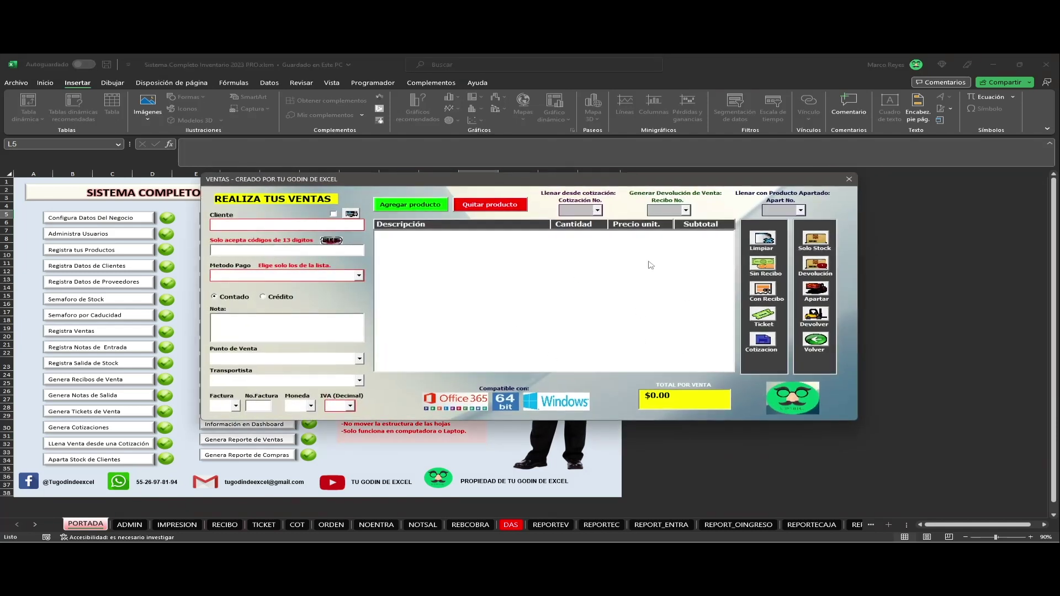
left_click(817, 343)
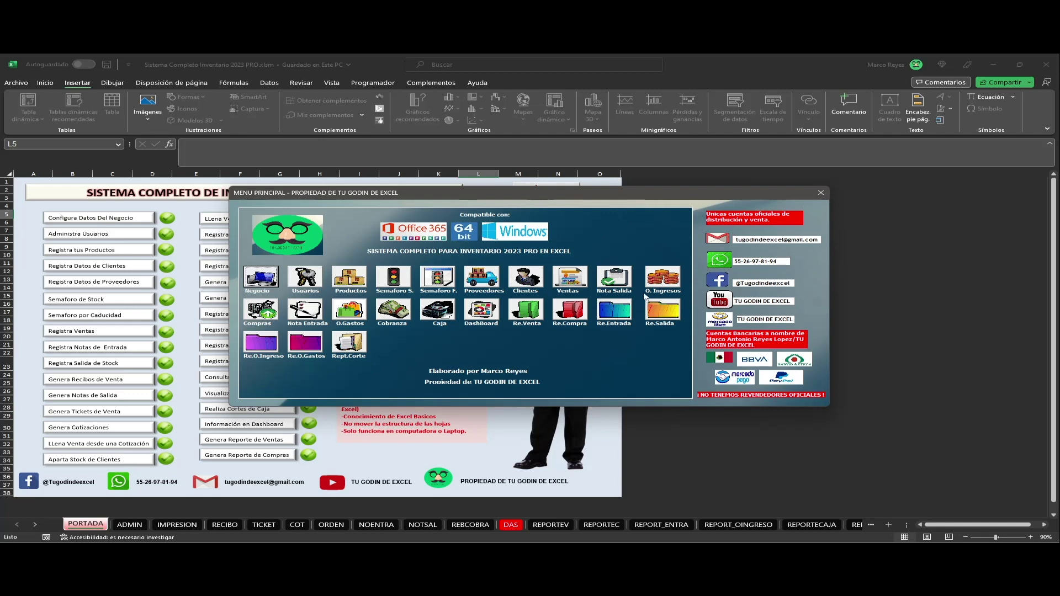
left_click(260, 322)
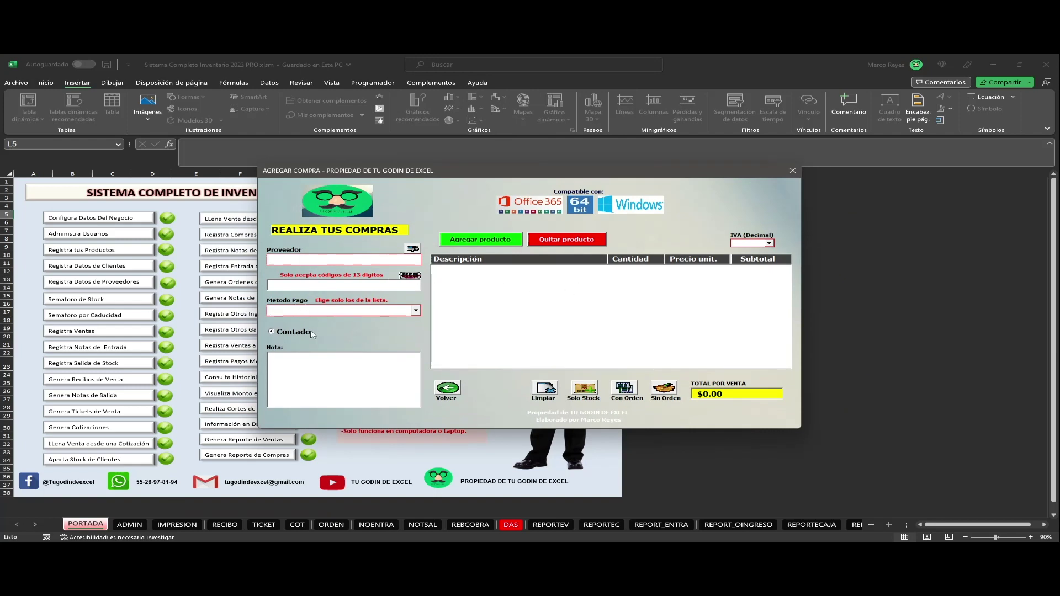
Close the AGREGAR COMPRA form and shift the MENU PRINCIPAL window slightly right.
left_click(448, 389)
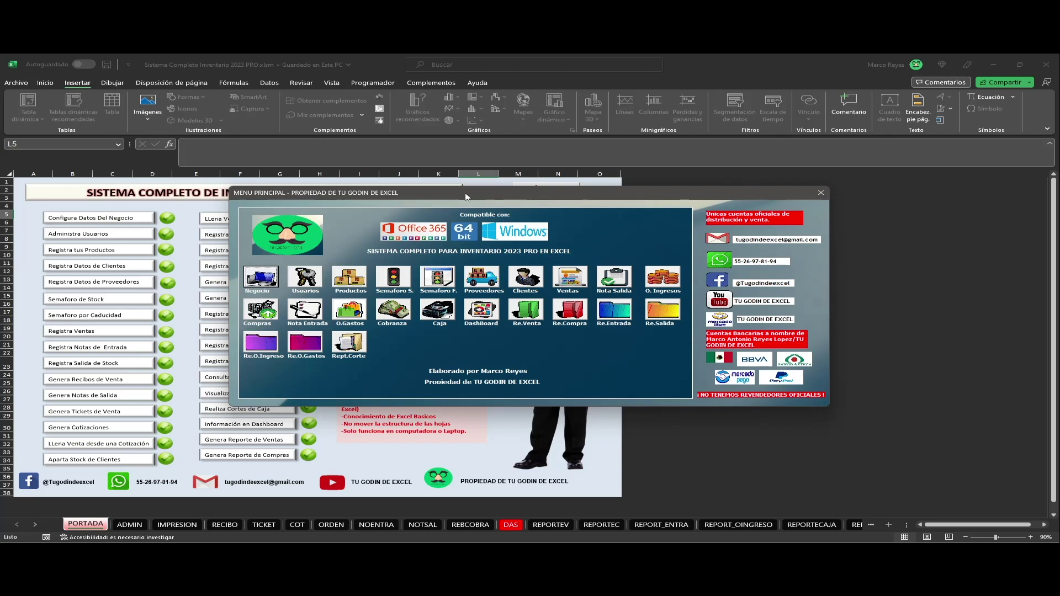
left_click_drag(466, 197, 527, 200)
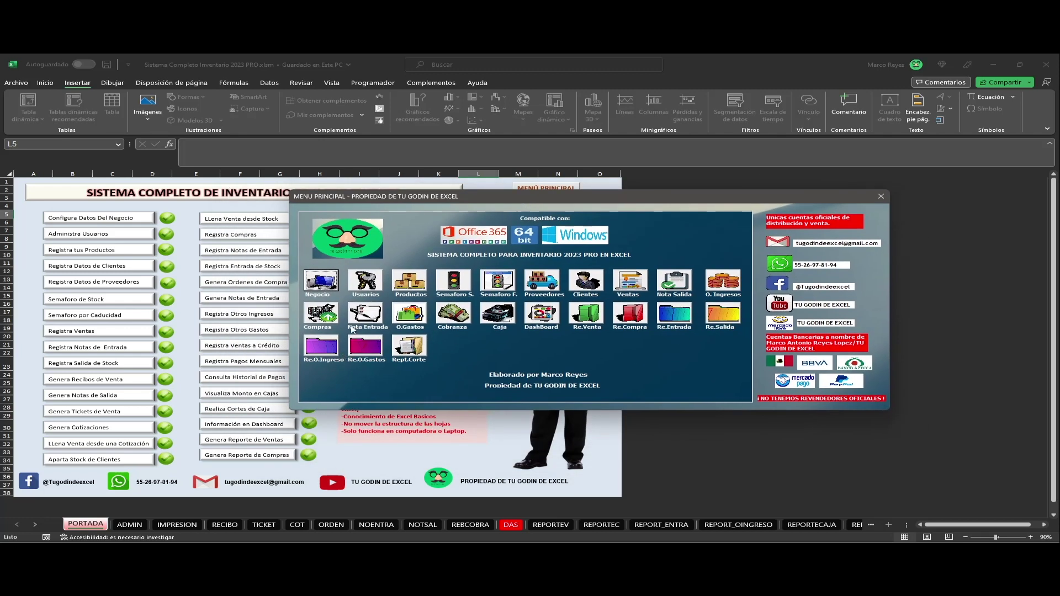